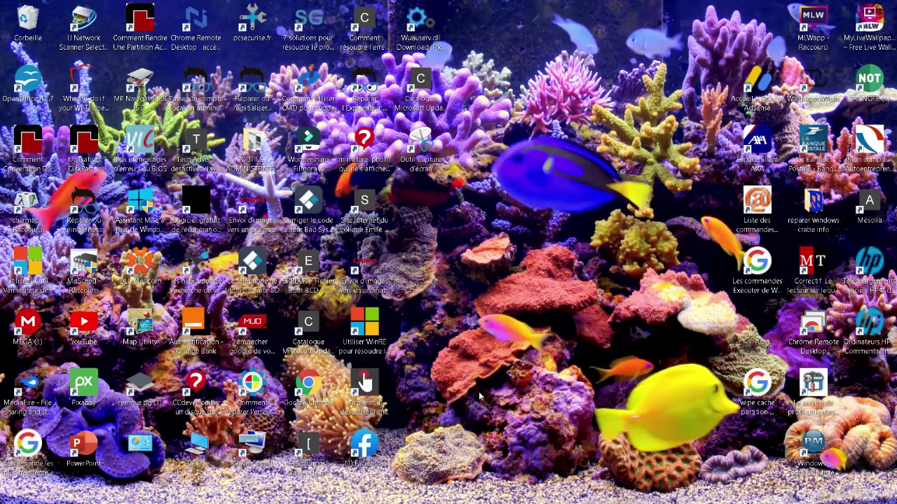
Step: Open the Mise à jour et sécurité section of Windows Settings
{"action": "key", "text": "super+x"}
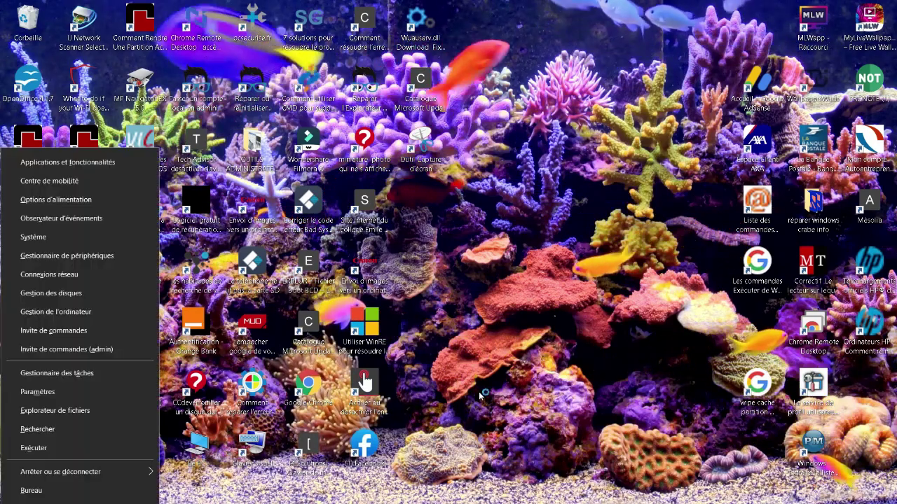
{"action": "left_click", "coordinate": [46, 393]}
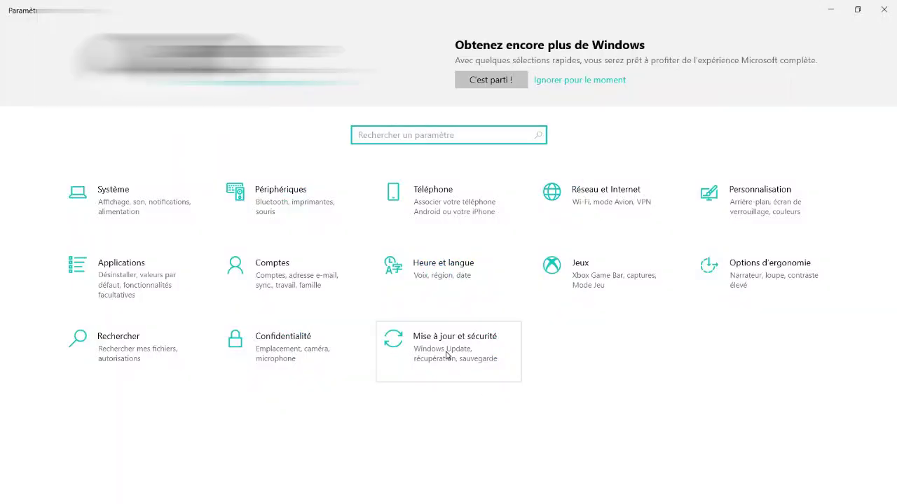
{"action": "left_click", "coordinate": [446, 354]}
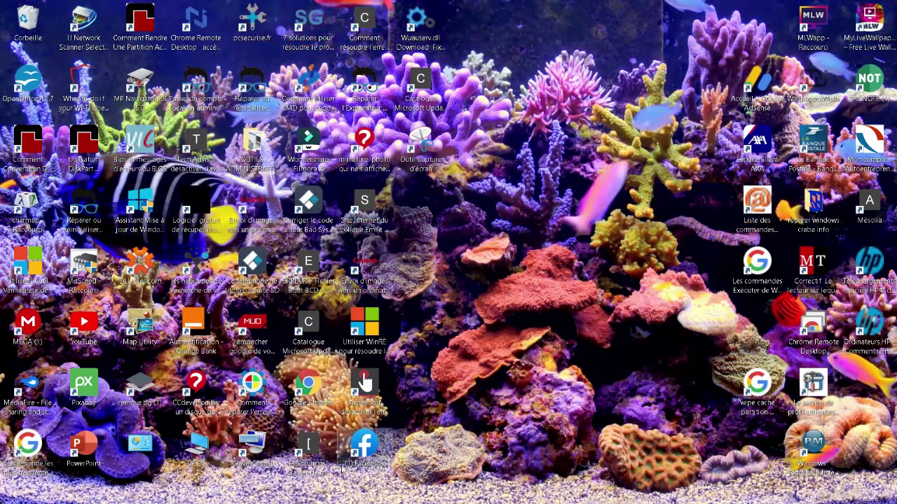
Step: Use the on-screen keyboard to bring up the Run dialog, and launch the Registry Editor with regedit
{"action": "double_click", "coordinate": [258, 451]}
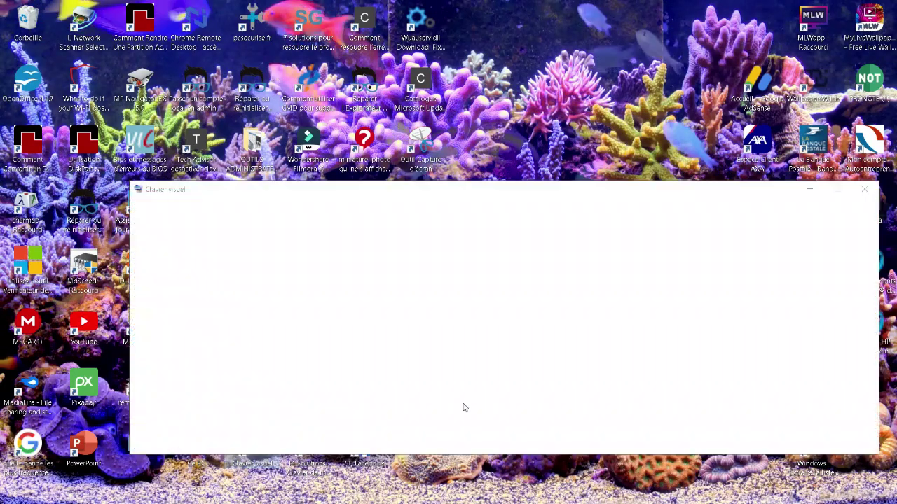
{"action": "left_click", "coordinate": [231, 432]}
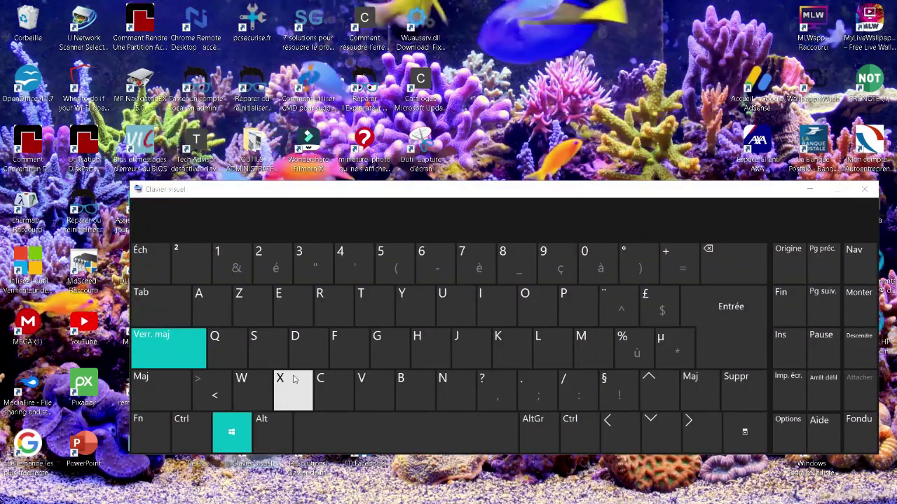
{"action": "left_click", "coordinate": [319, 303]}
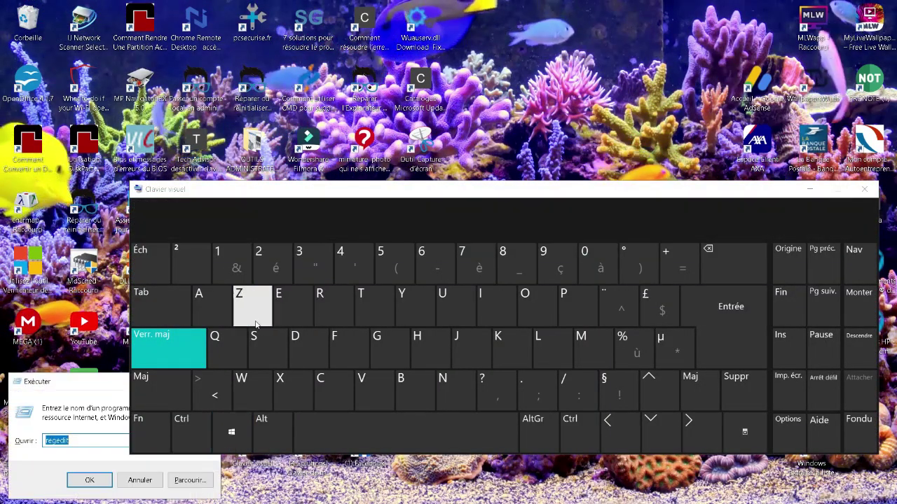
{"action": "left_click", "coordinate": [864, 189]}
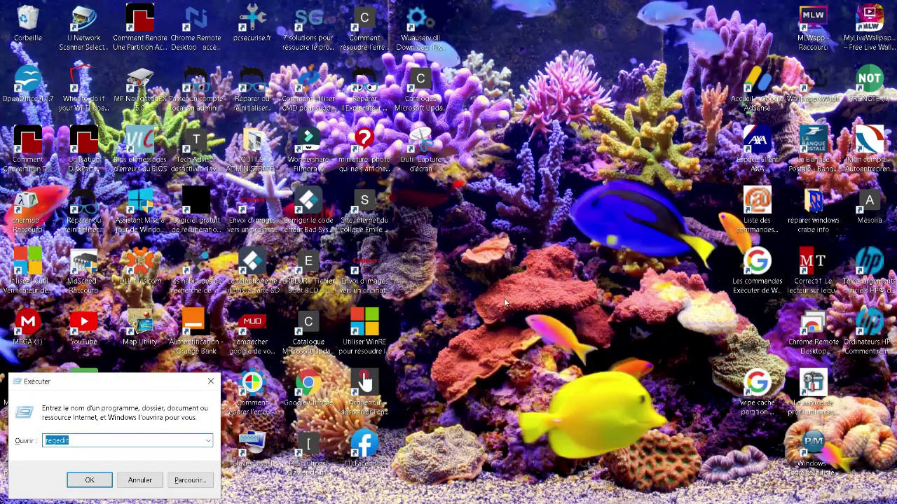
{"action": "left_click_drag", "start_coordinate": [198, 367], "coordinate": [568, 276]}
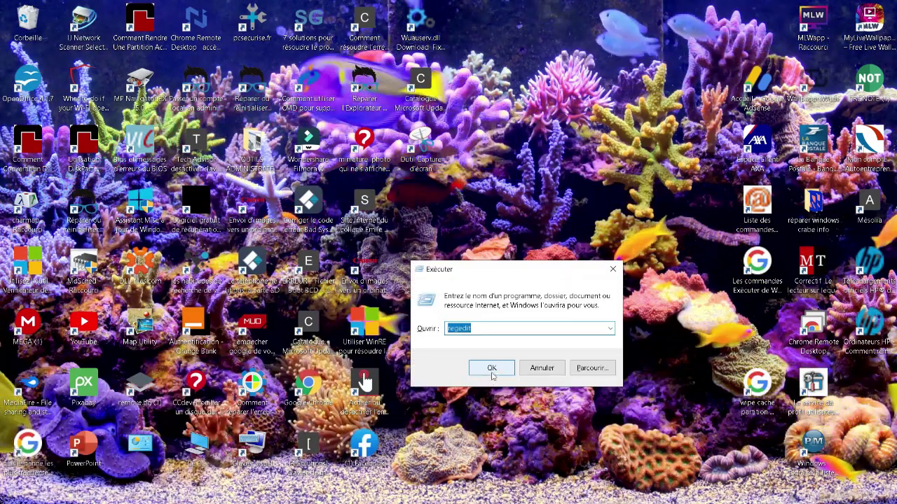
{"action": "left_click", "coordinate": [484, 329]}
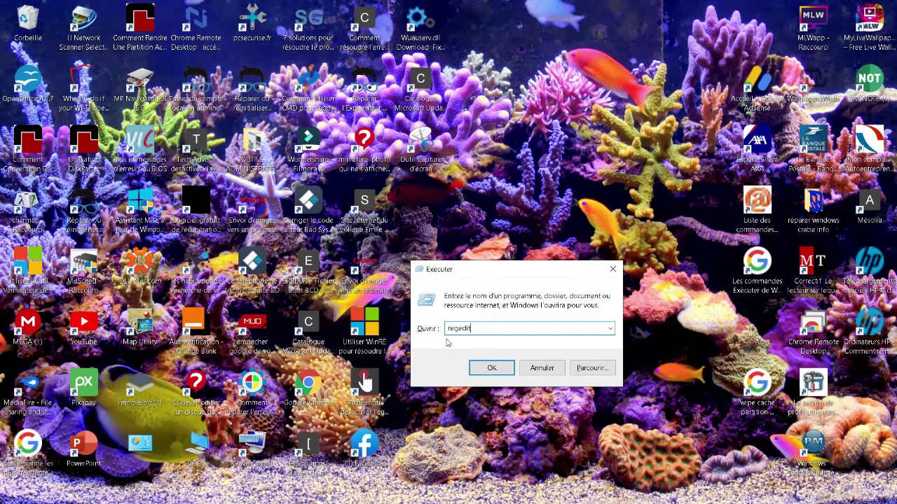
{"action": "left_click", "coordinate": [492, 368]}
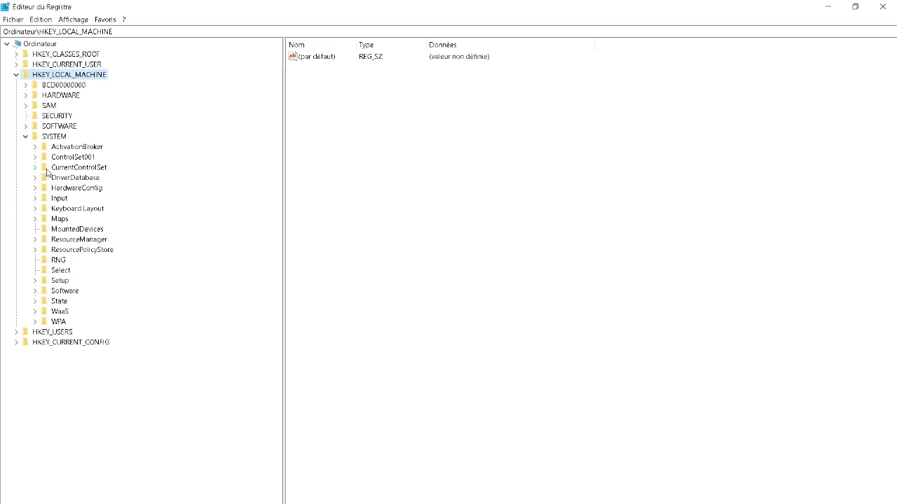
Step: Expand the registry branch HKEY_LOCAL_MACHINE\SYSTEM\CurrentControlSet\Services and go to the entries beginning with W
{"action": "left_click", "coordinate": [36, 167]}
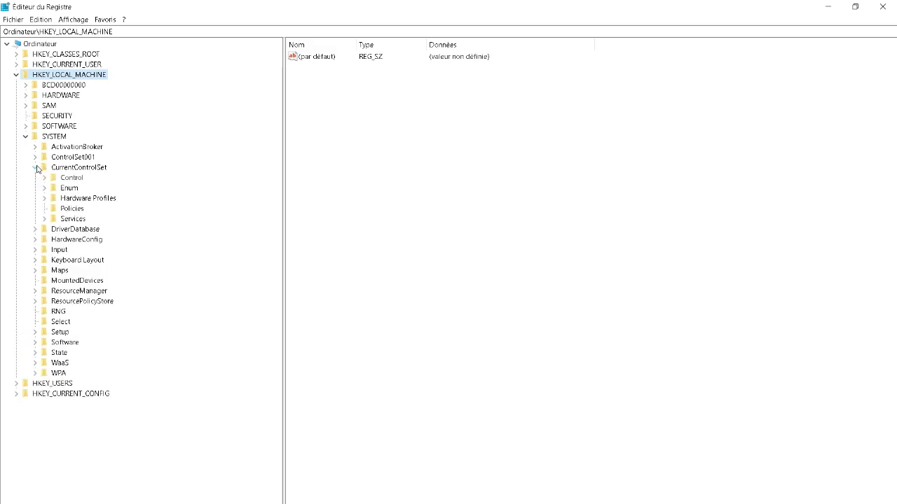
{"action": "left_click", "coordinate": [45, 219]}
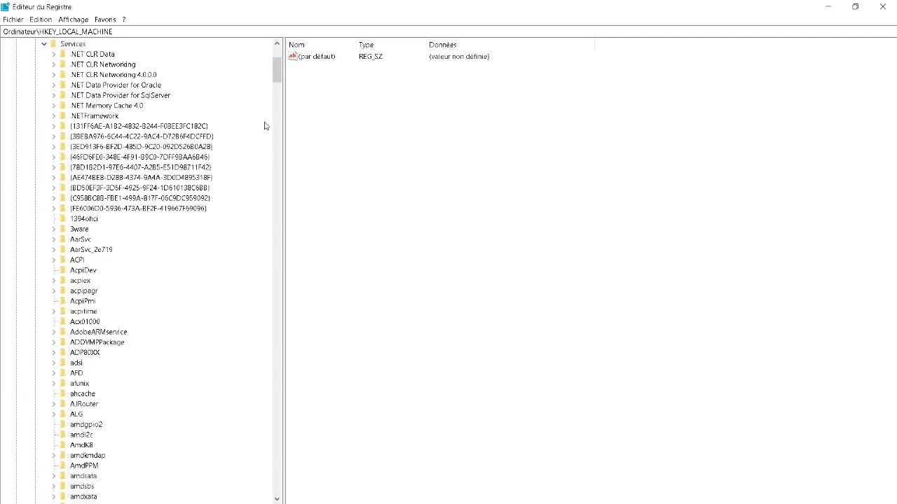
{"action": "left_click_drag", "start_coordinate": [279, 80], "coordinate": [279, 478]}
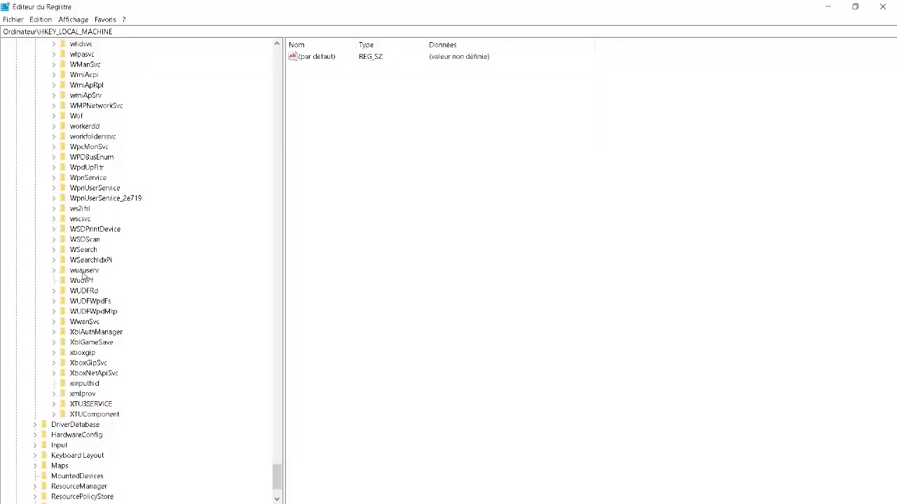
Step: Delete the wuauserv key with all its subkeys from the Services branch and confirm the removal
{"action": "left_click", "coordinate": [83, 272]}
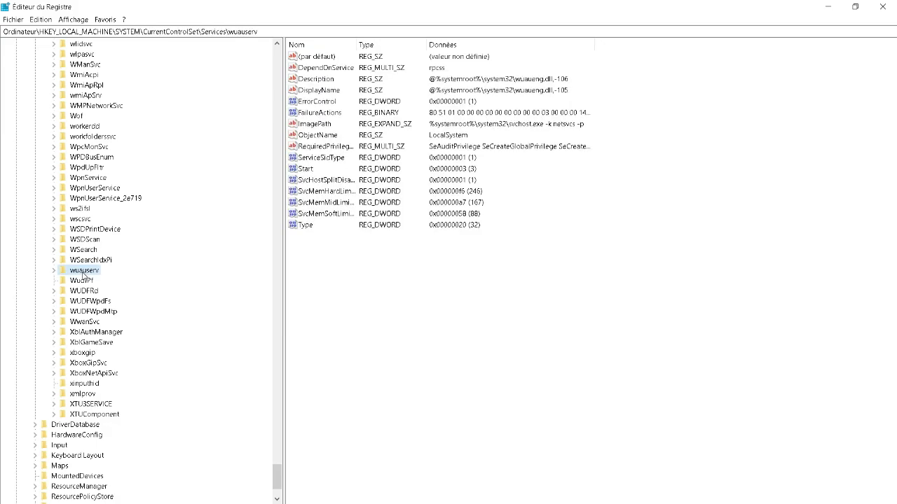
{"action": "right_click", "coordinate": [83, 275]}
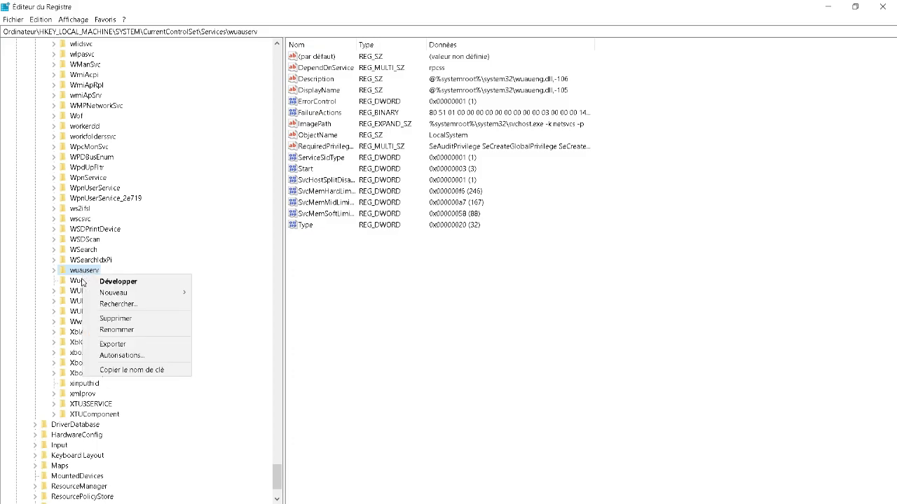
{"action": "left_click", "coordinate": [110, 319]}
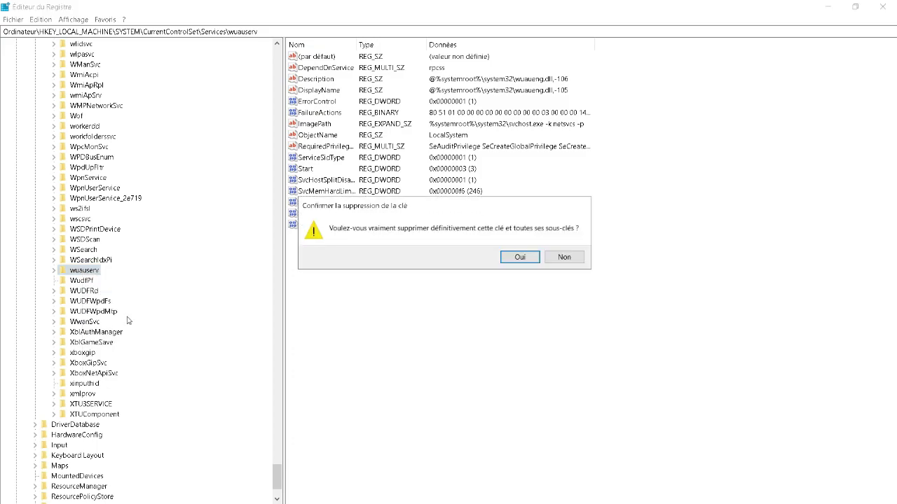
{"action": "left_click", "coordinate": [520, 258]}
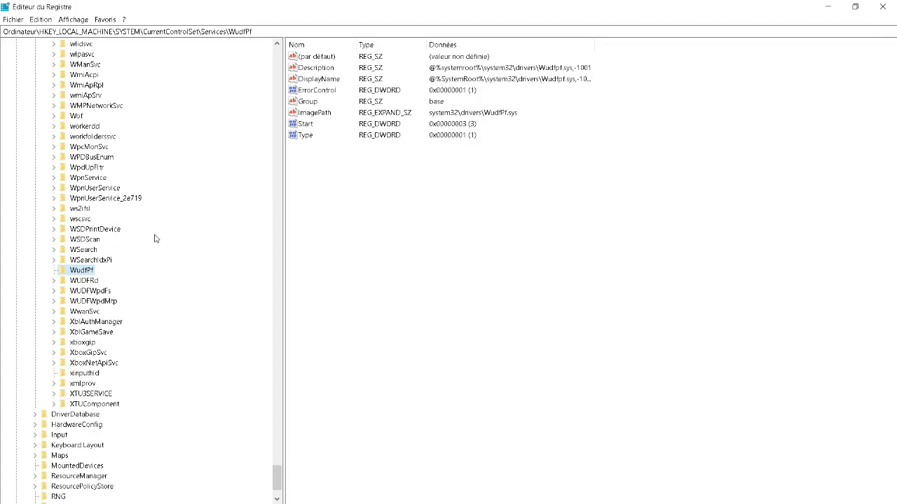
{"action": "scroll", "coordinate": [155, 239], "scroll_direction": "up", "scroll_amount": 3}
{"action": "left_click_drag", "start_coordinate": [279, 479], "coordinate": [277, 200]}
{"action": "scroll", "coordinate": [200, 241], "scroll_direction": "down", "scroll_amount": 4}
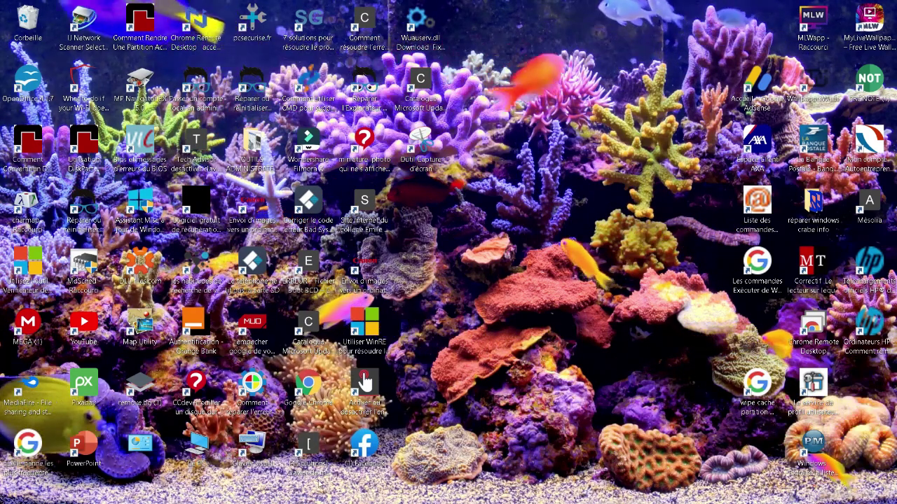
Step: Run the update service registry file from the Téléchargements folder in File Explorer and accept adding its keys to the registry
{"action": "mouse_move", "coordinate": [303, 501]}
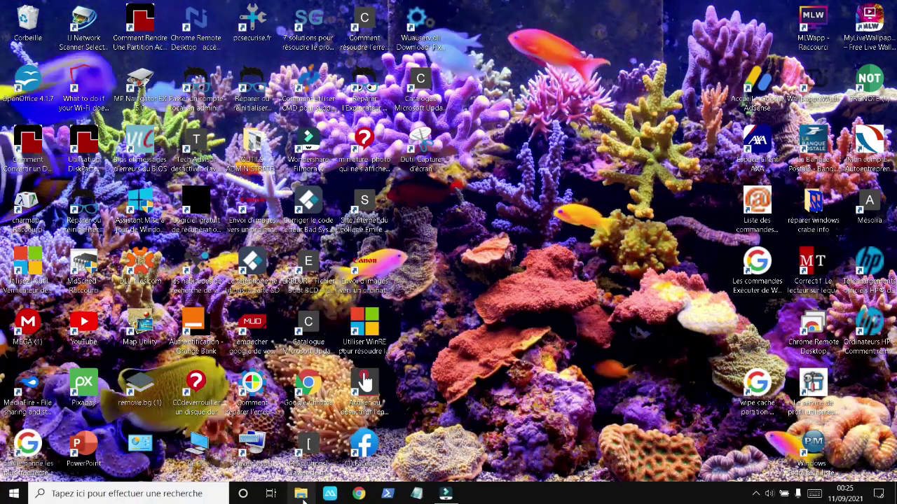
{"action": "left_click", "coordinate": [301, 495]}
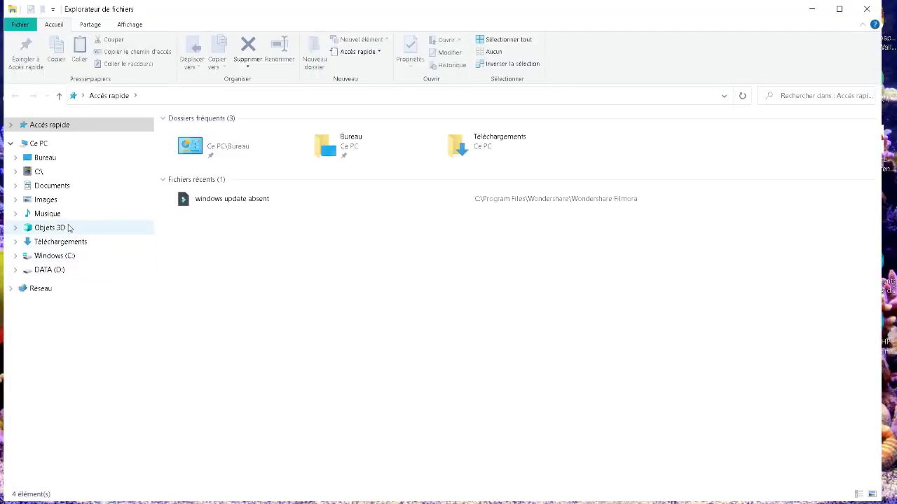
{"action": "left_click", "coordinate": [58, 241]}
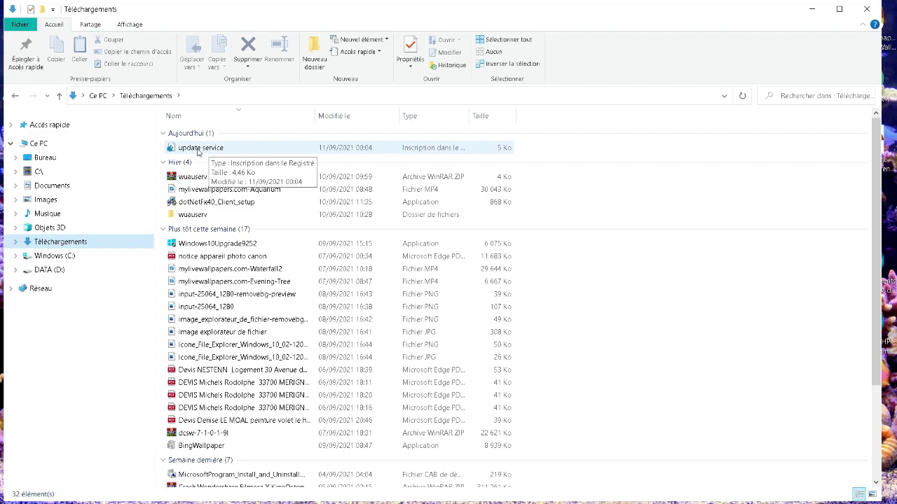
{"action": "double_click", "coordinate": [198, 148]}
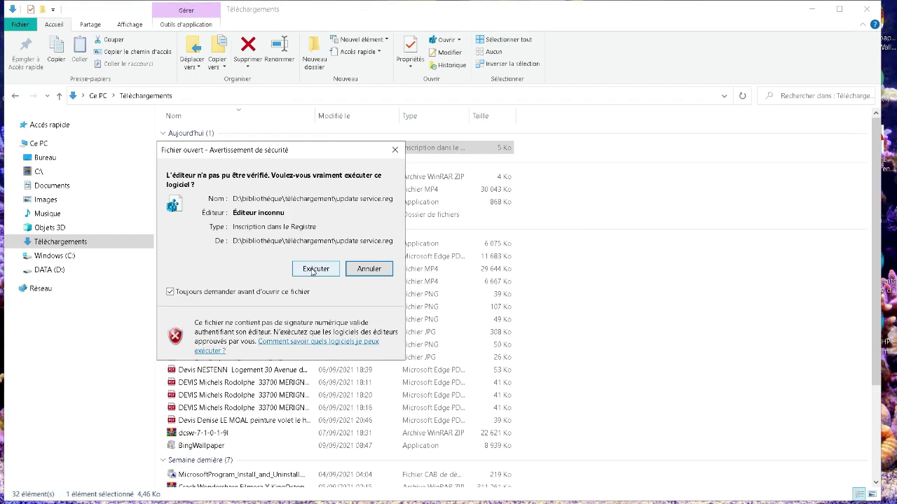
{"action": "left_click", "coordinate": [315, 269]}
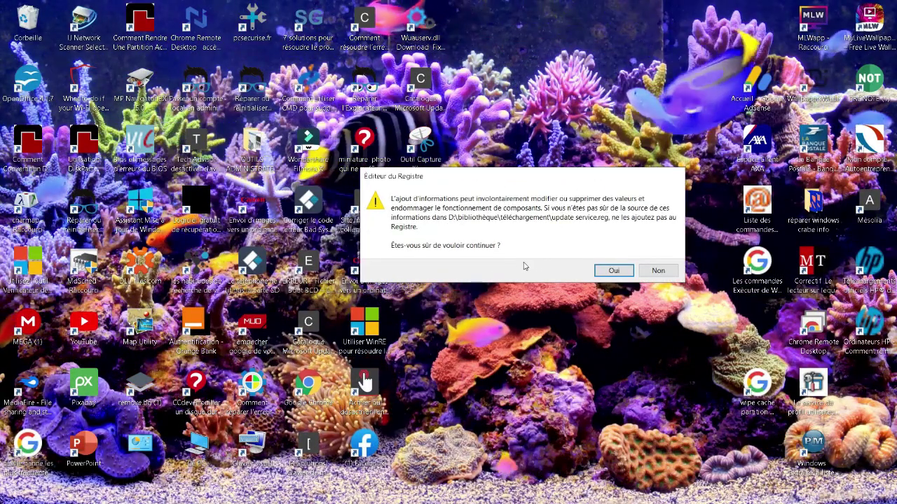
{"action": "left_click", "coordinate": [611, 272]}
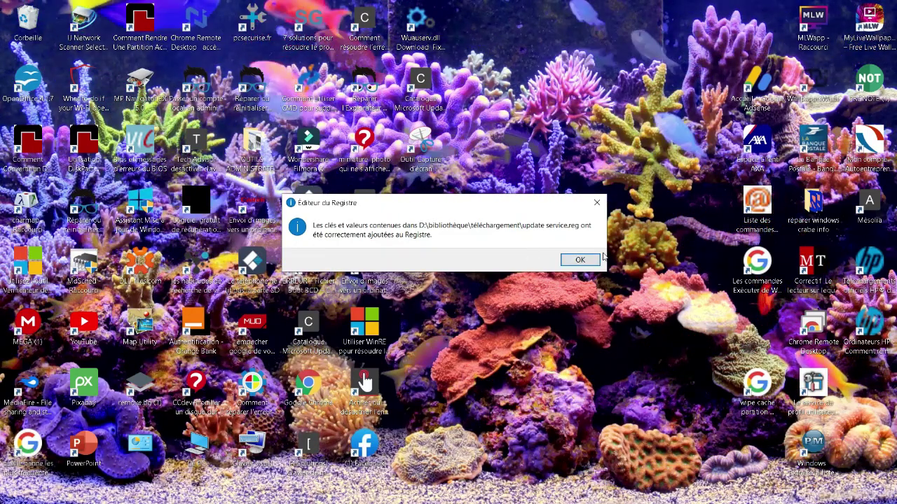
{"action": "left_click", "coordinate": [581, 261]}
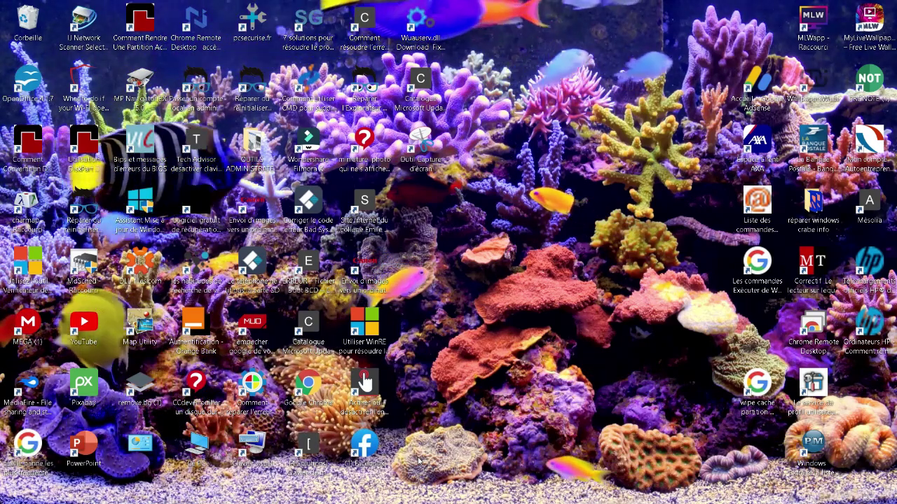
Step: Reopen the Registry Editor with regedit and view the values of HKEY_LOCAL_MACHINE\SYSTEM\CurrentControlSet\Services\wuauserv
{"action": "key", "text": "super+r"}
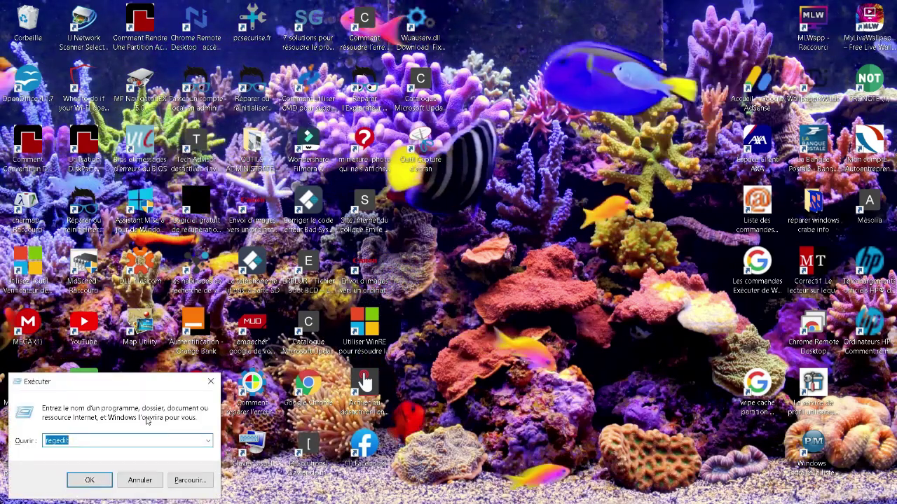
{"action": "left_click", "coordinate": [52, 441]}
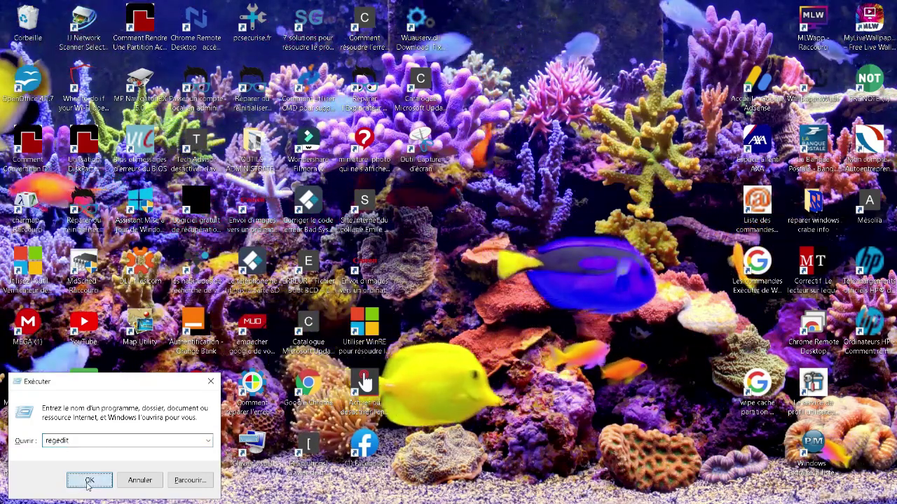
{"action": "left_click", "coordinate": [89, 482]}
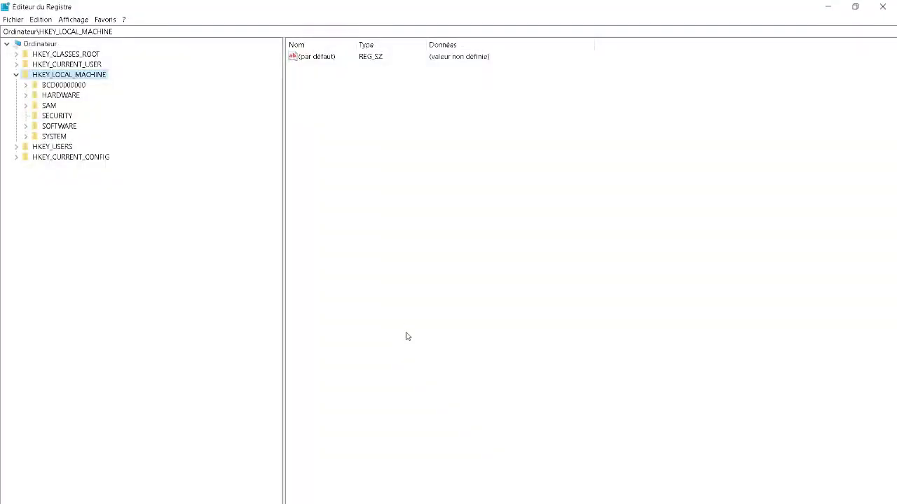
{"action": "left_click", "coordinate": [16, 76]}
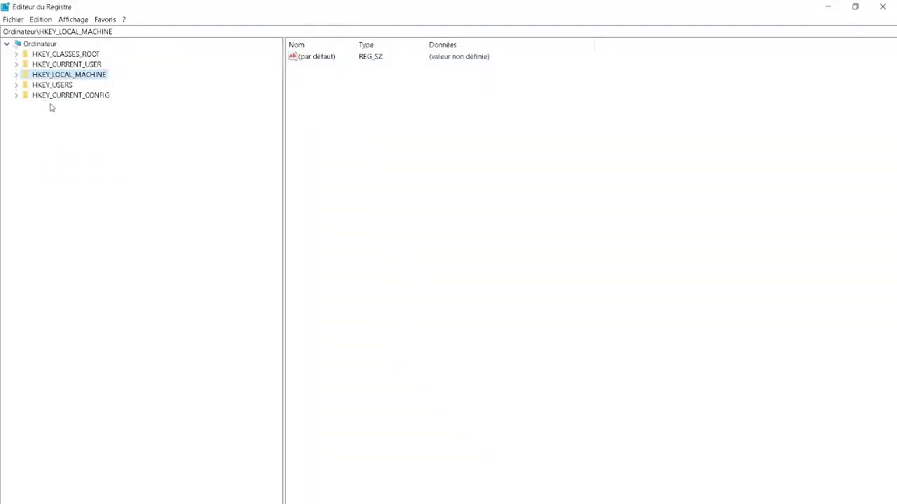
{"action": "left_click", "coordinate": [16, 75]}
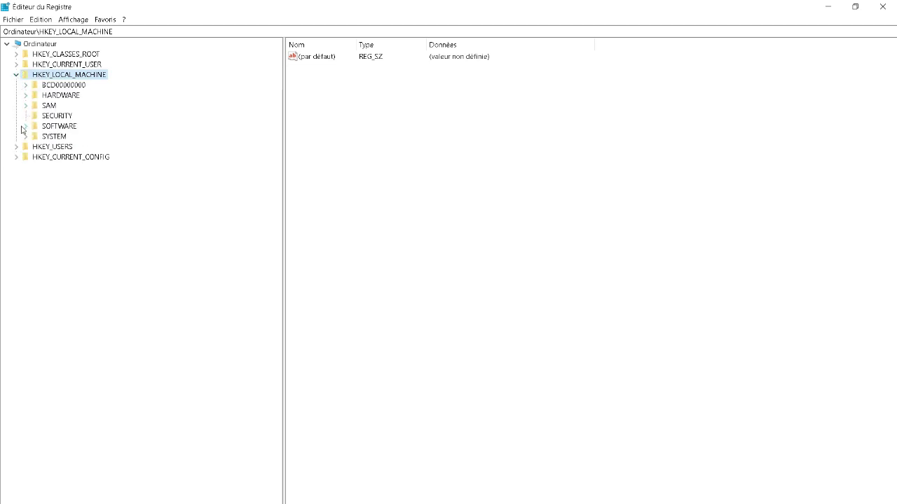
{"action": "left_click", "coordinate": [25, 137]}
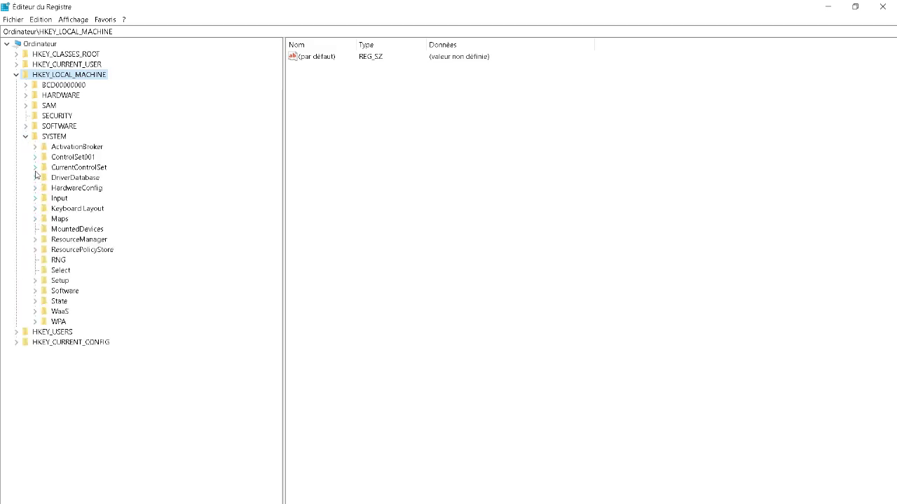
{"action": "left_click", "coordinate": [35, 168]}
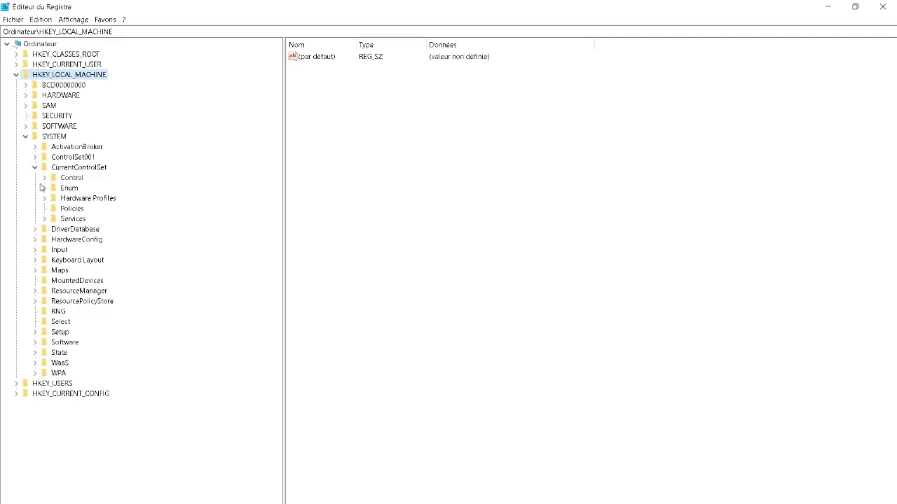
{"action": "left_click", "coordinate": [44, 223]}
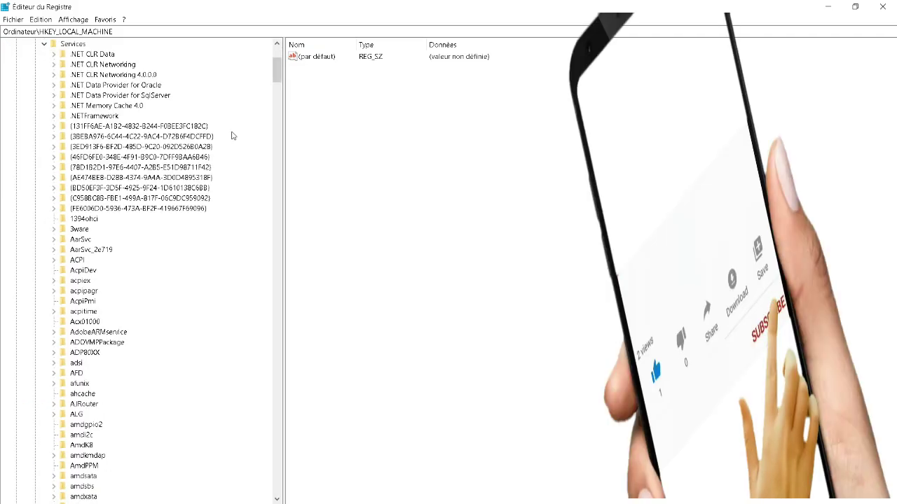
{"action": "left_click_drag", "start_coordinate": [278, 76], "coordinate": [278, 476]}
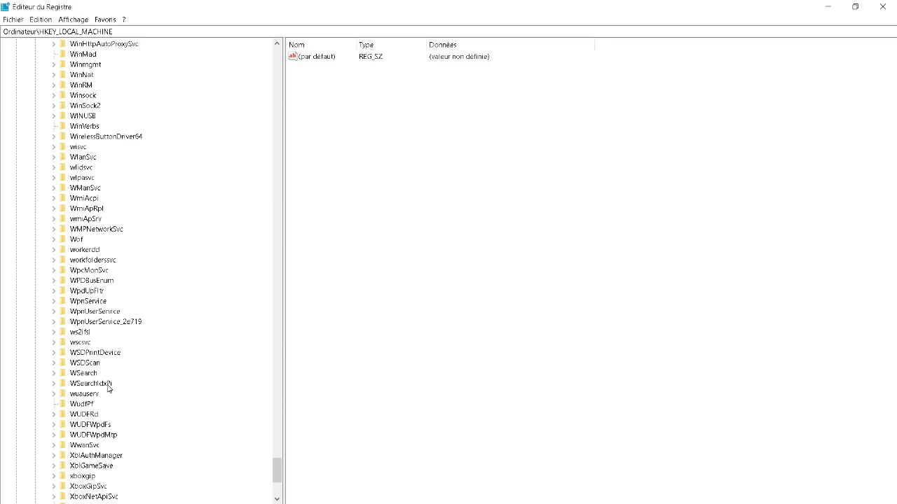
{"action": "left_click", "coordinate": [76, 396]}
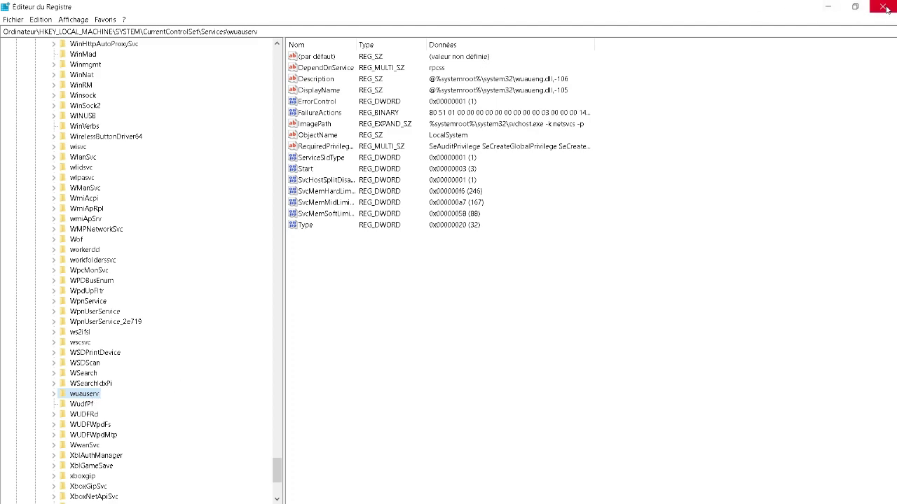
Step: Leave the Registry Editor, open Mise à jour et sécurité in the Windows Settings, check the Windows Update status and close Settings
{"action": "left_click", "coordinate": [828, 11]}
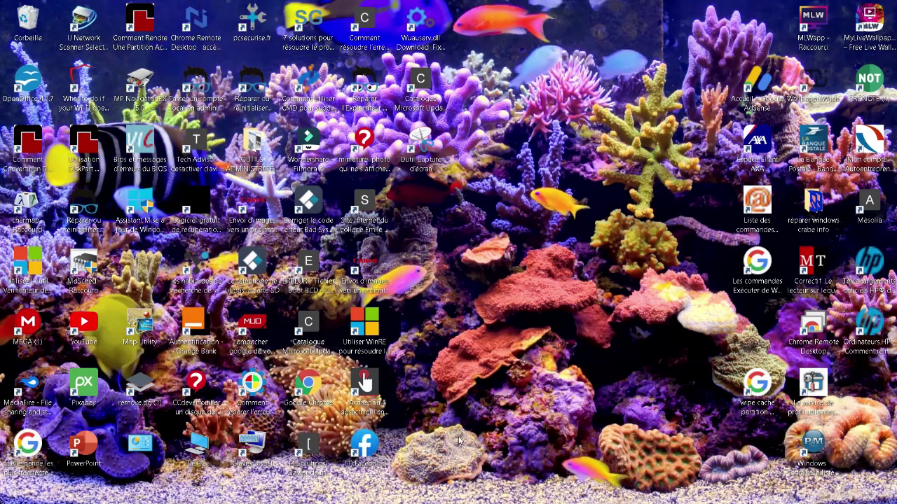
{"action": "mouse_move", "coordinate": [257, 499]}
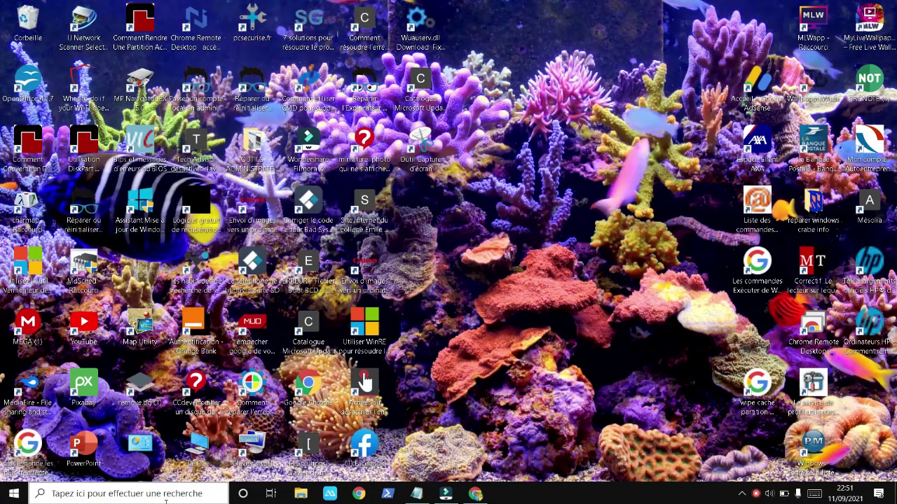
{"action": "right_click", "coordinate": [14, 493]}
{"action": "left_click", "coordinate": [10, 392]}
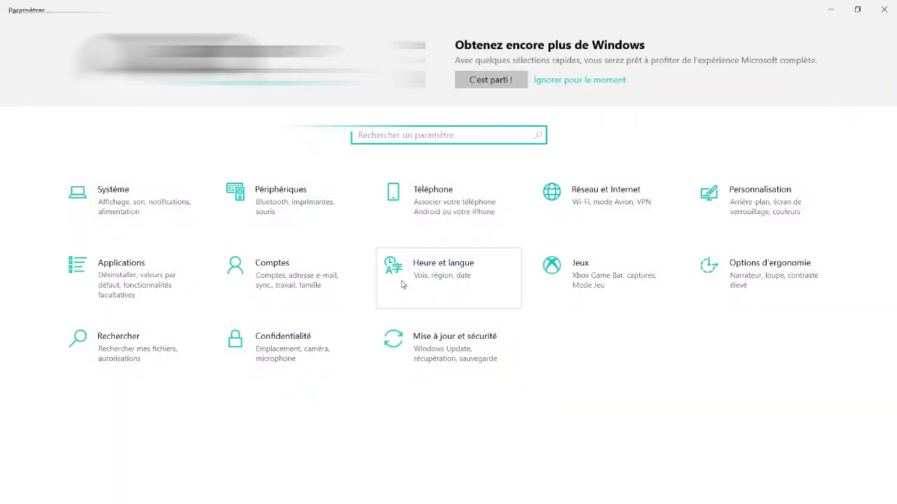
{"action": "left_click", "coordinate": [442, 349]}
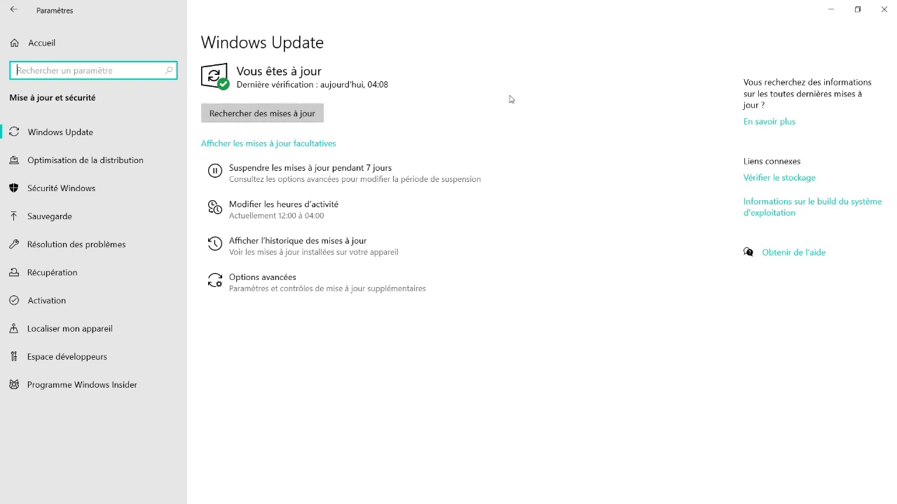
{"action": "left_click", "coordinate": [887, 10]}
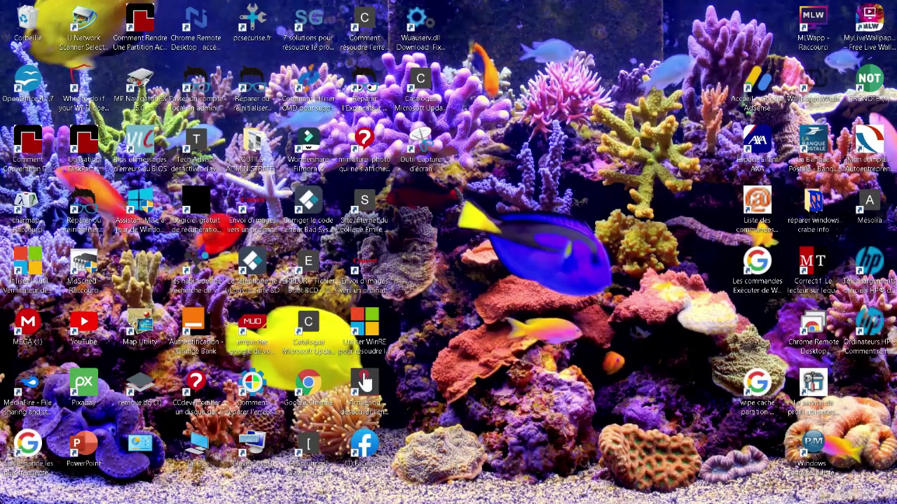
Step: Search for service, open the Services console, check the list for the Windows Update entry and close the console
{"action": "left_click", "coordinate": [182, 494]}
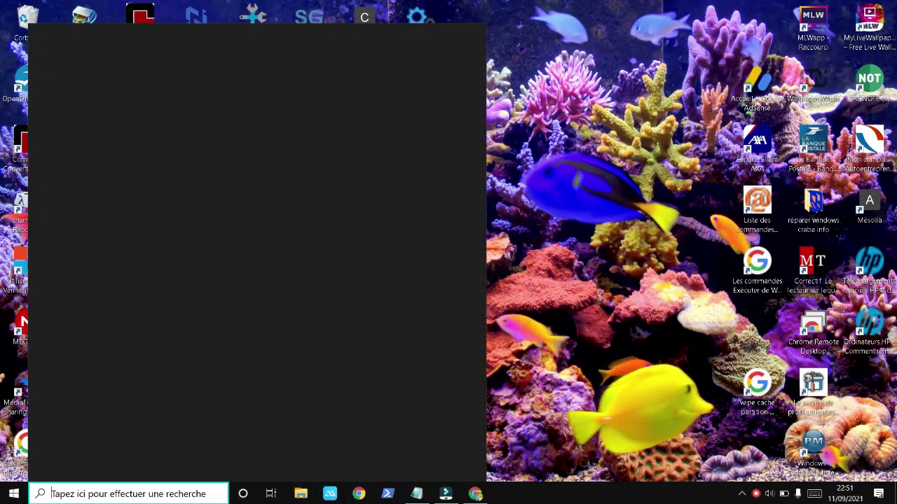
{"action": "type", "text": "service"}
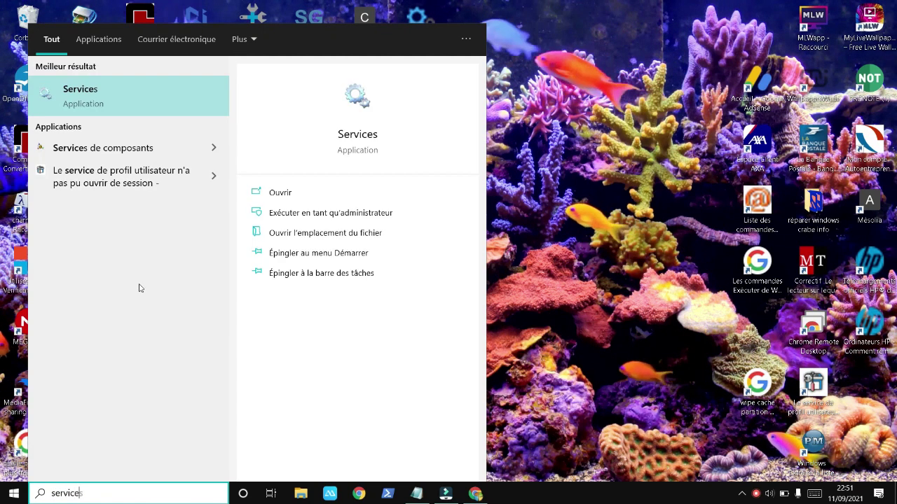
{"action": "left_click", "coordinate": [116, 95]}
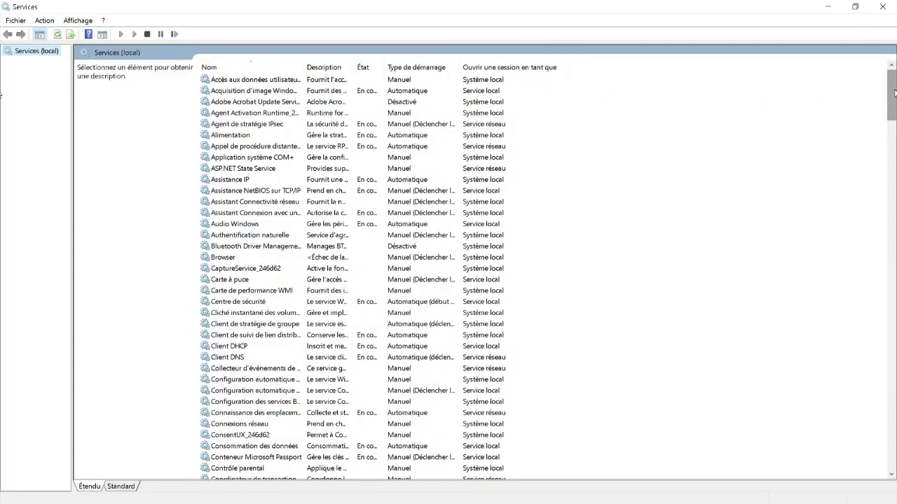
{"action": "left_click_drag", "start_coordinate": [892, 94], "coordinate": [891, 397]}
{"action": "left_click_drag", "start_coordinate": [2, 397], "coordinate": [2, 465]}
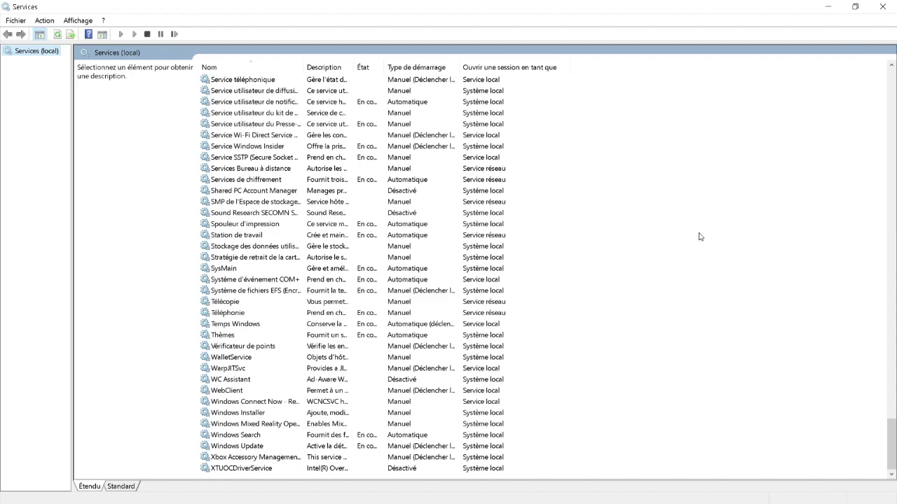
{"action": "left_click", "coordinate": [877, 9]}
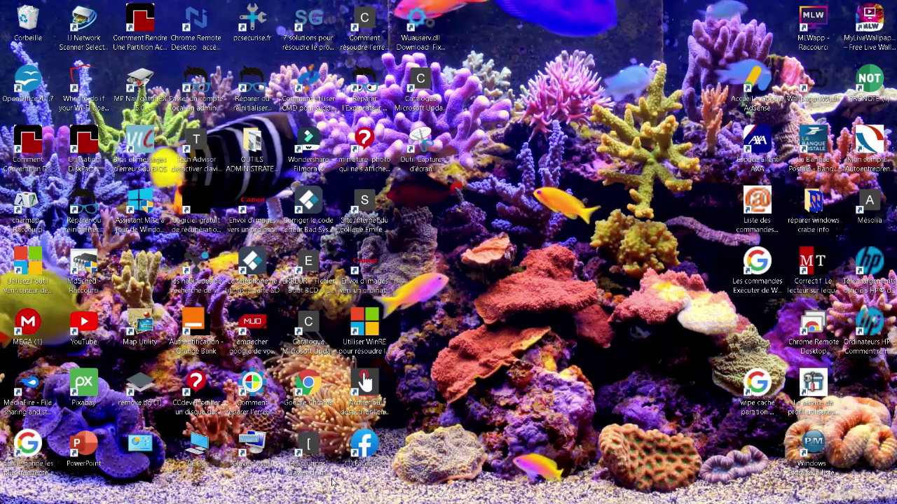
Step: In an administrator command prompt, run sc create wuauserv DisplayName= "Windows Update" binpath= "C:\WINDOWS\system32\svchost.exe -k netsvcs -p" Start= delayed-auto depend= RpcSs, and close it
{"action": "key", "text": "super+x"}
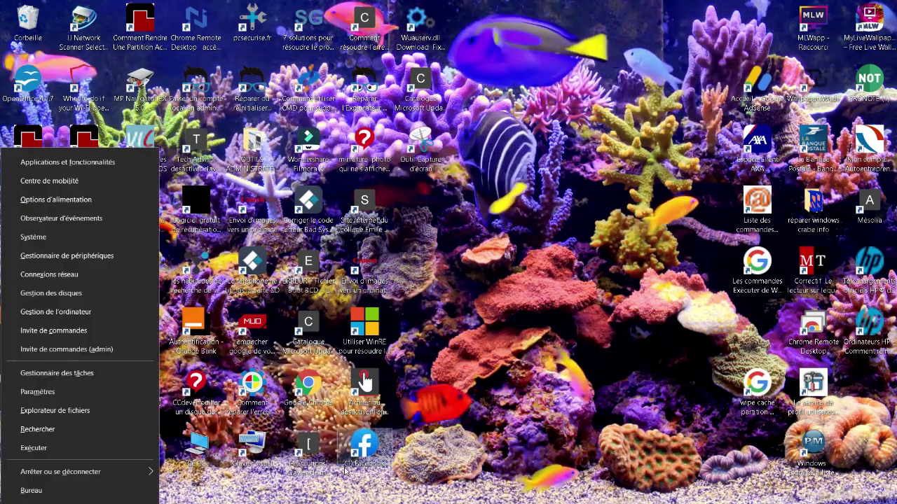
{"action": "left_click", "coordinate": [85, 350]}
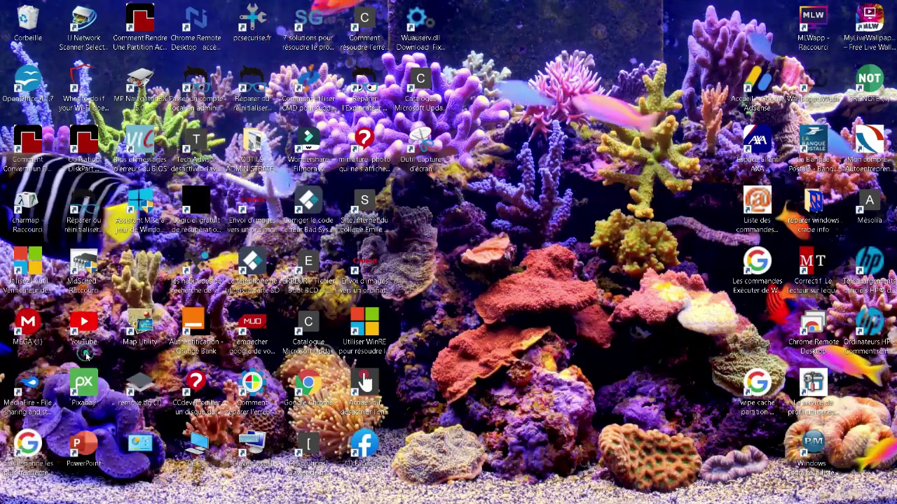
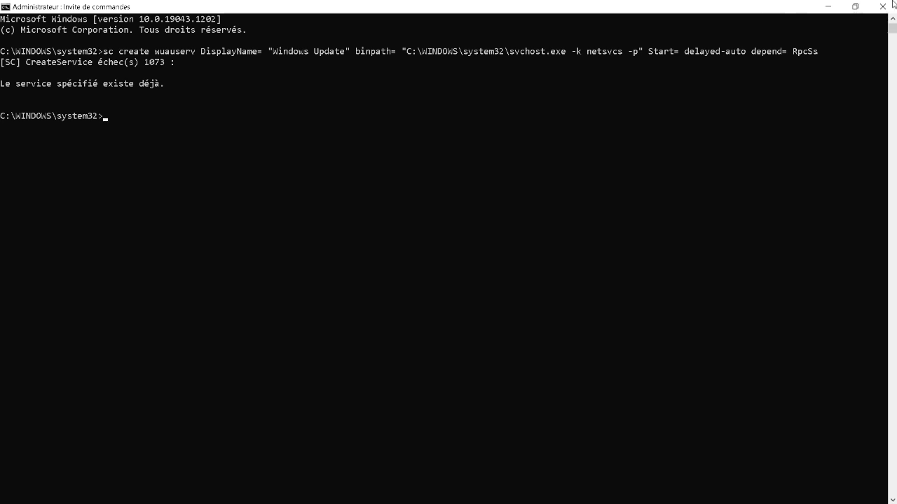
{"action": "left_click", "coordinate": [882, 6]}
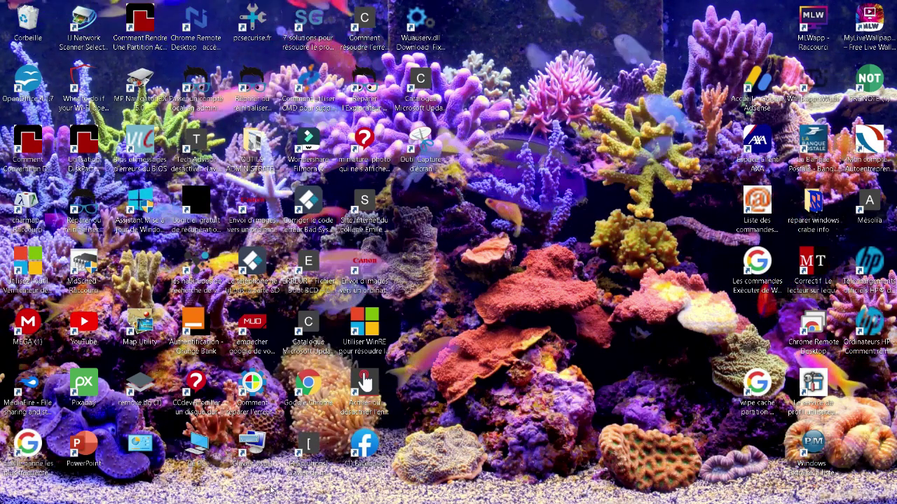
Step: Reopen the Services console, select the Windows Update service to view its description and available actions, and close the console
{"action": "left_click", "coordinate": [143, 486]}
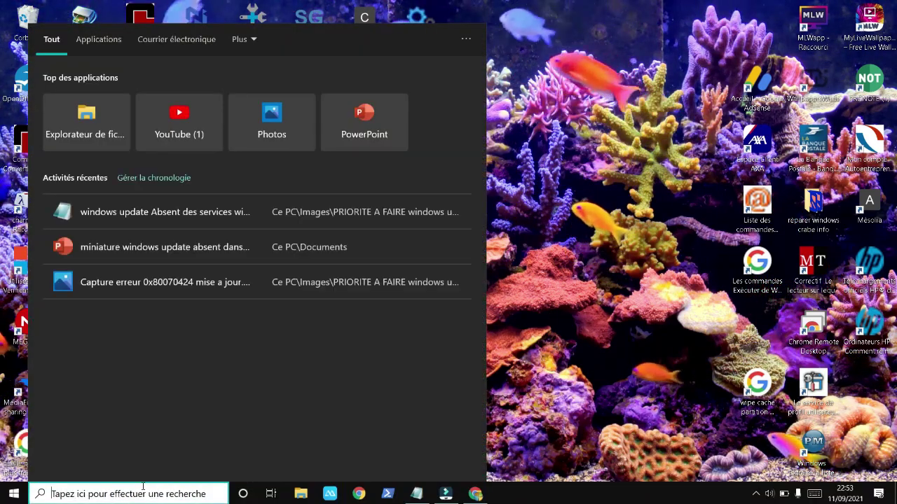
{"action": "type", "text": "service"}
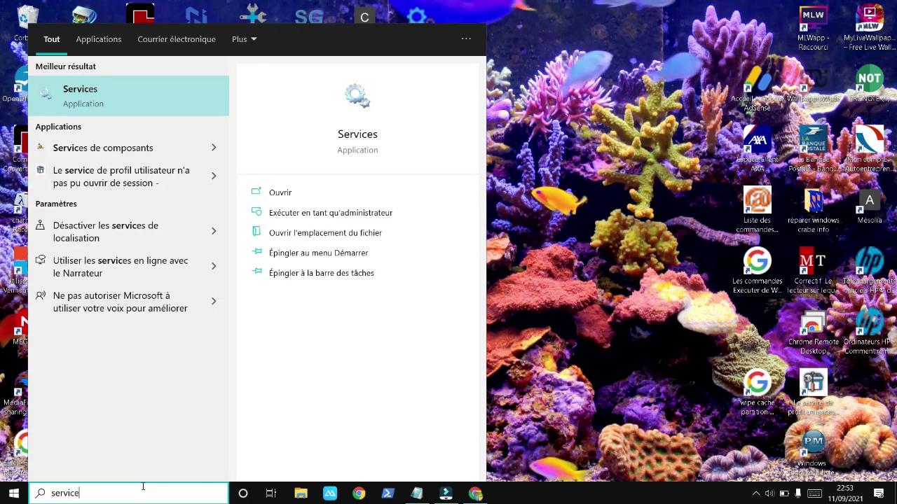
{"action": "left_click", "coordinate": [114, 105]}
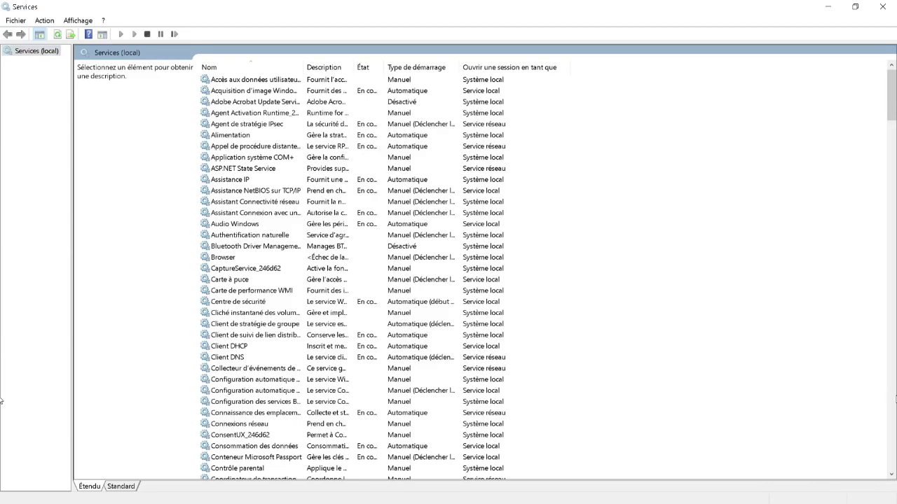
{"action": "left_click_drag", "start_coordinate": [1, 109], "coordinate": [2, 463]}
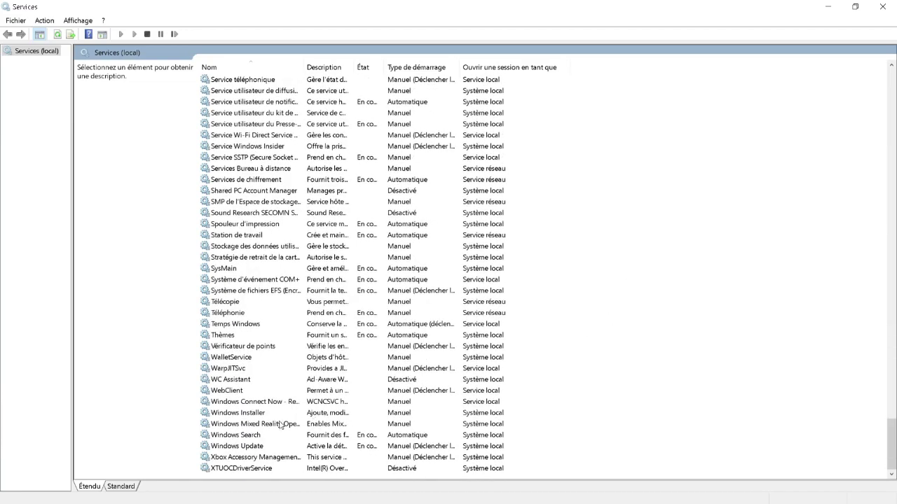
{"action": "left_click", "coordinate": [59, 35]}
{"action": "left_click", "coordinate": [262, 449]}
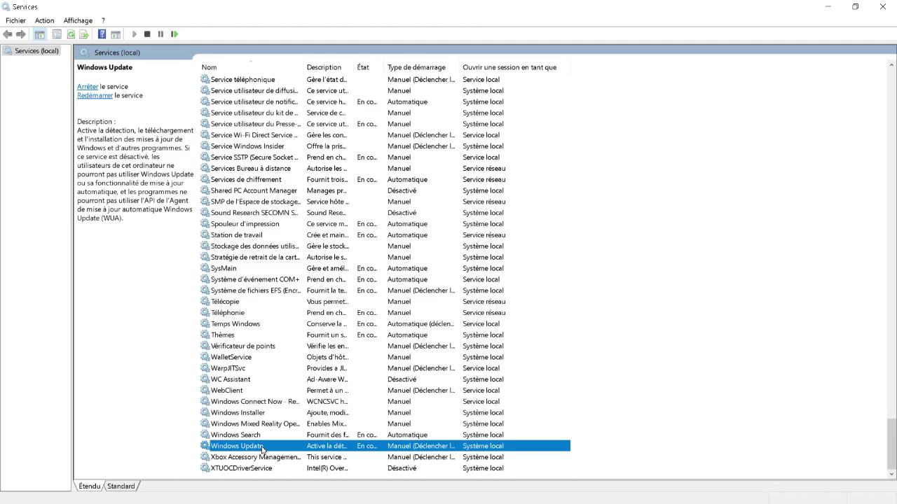
{"action": "right_click", "coordinate": [262, 449]}
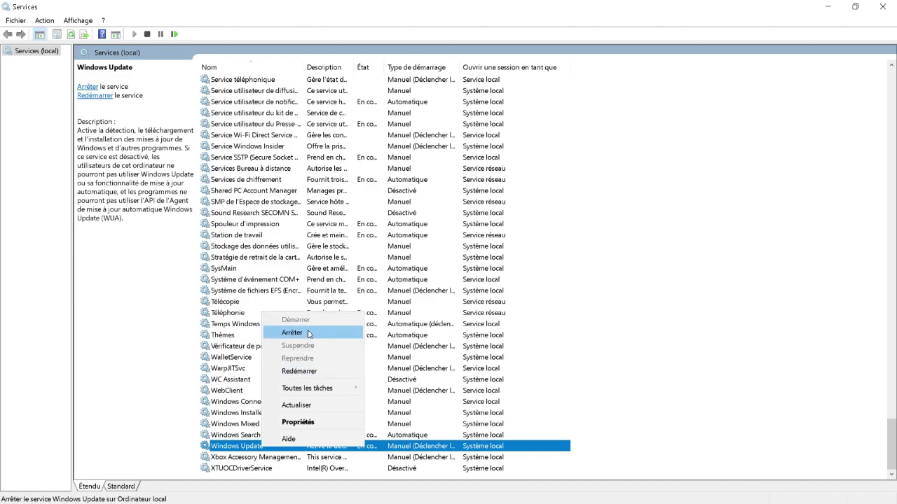
{"action": "left_click", "coordinate": [881, 7]}
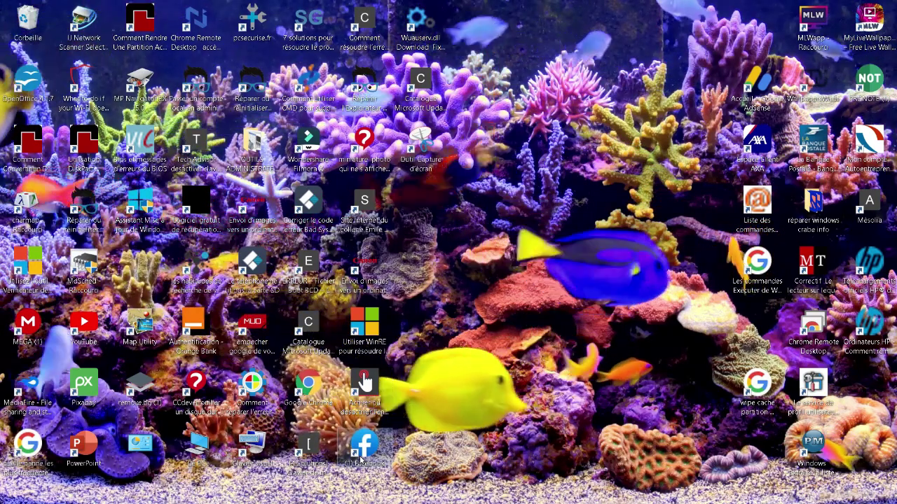
Step: Reopen Mise à jour et sécurité in the Windows Settings and check the Windows Update page
{"action": "mouse_move", "coordinate": [417, 494]}
{"action": "key", "text": "super+x"}
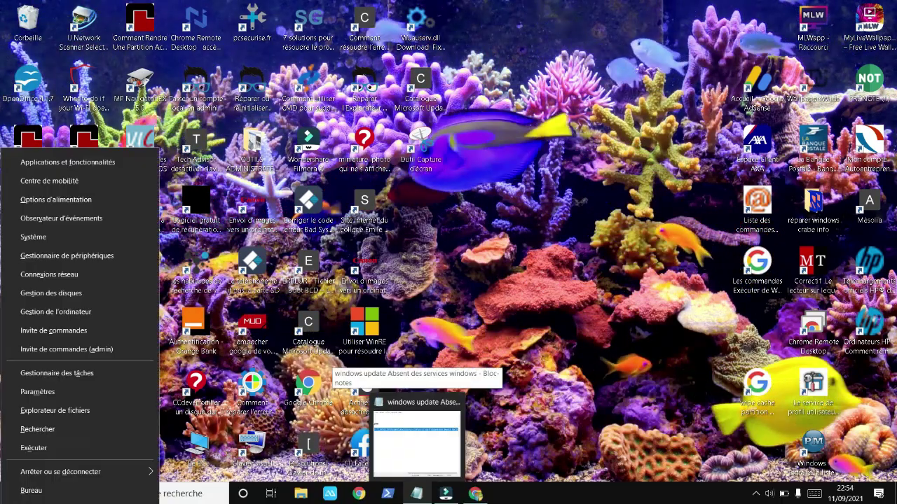
{"action": "left_click", "coordinate": [42, 391]}
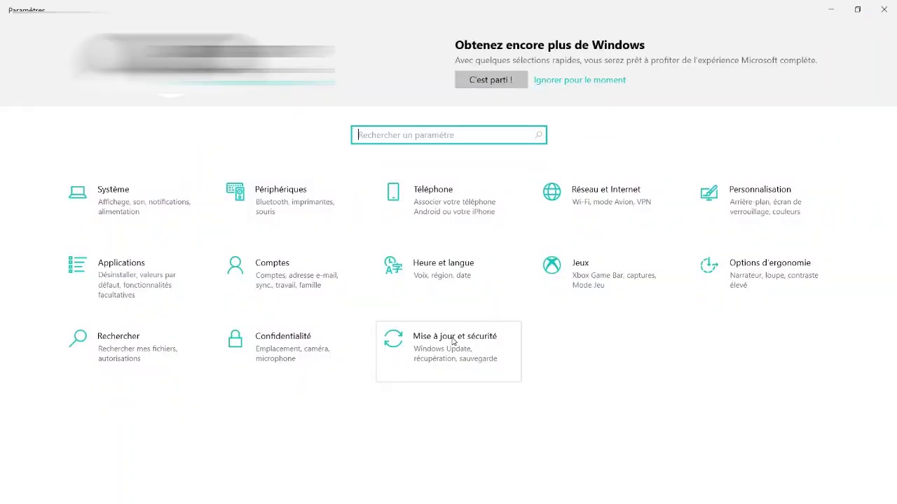
{"action": "left_click", "coordinate": [434, 287]}
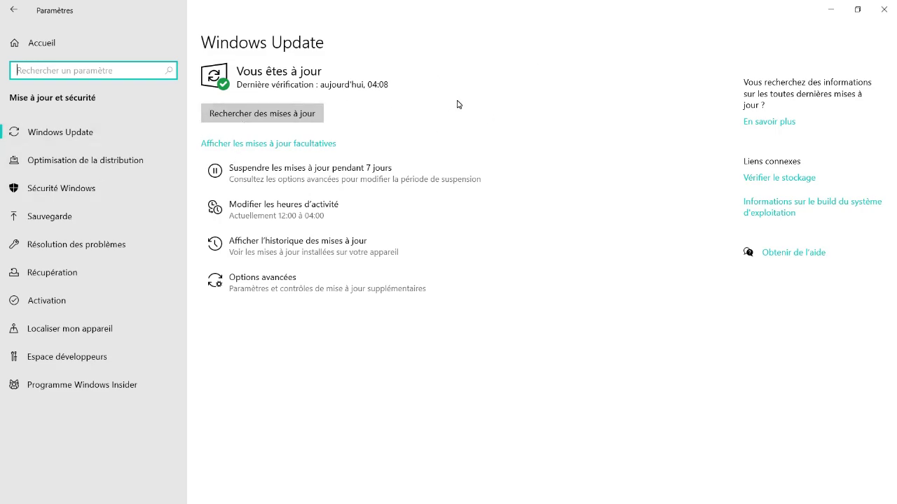
Step: Open Sécurité Windows and run an Analyse rapide under Protection contre les virus et menaces
{"action": "left_click", "coordinate": [112, 195]}
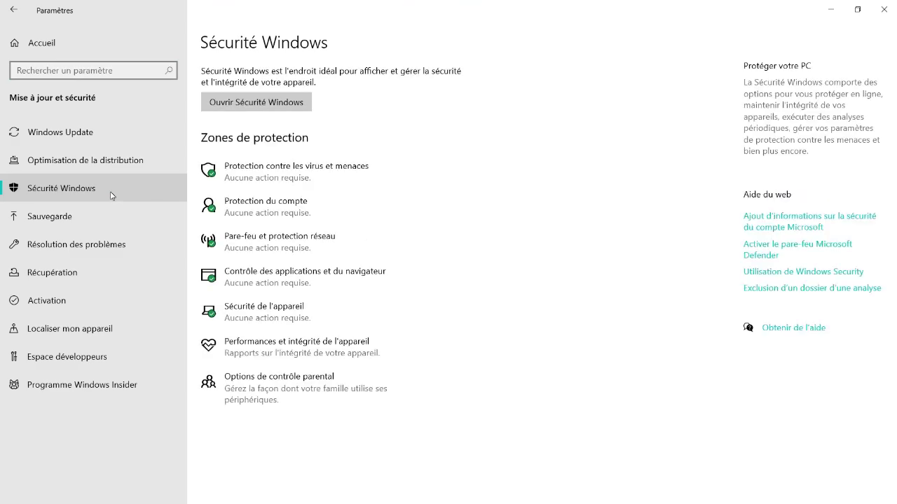
{"action": "left_click", "coordinate": [246, 105]}
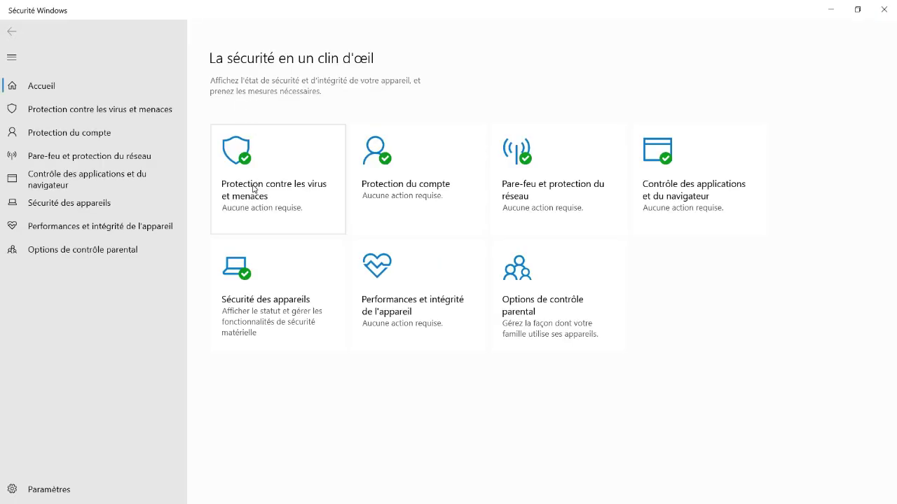
{"action": "left_click", "coordinate": [253, 188]}
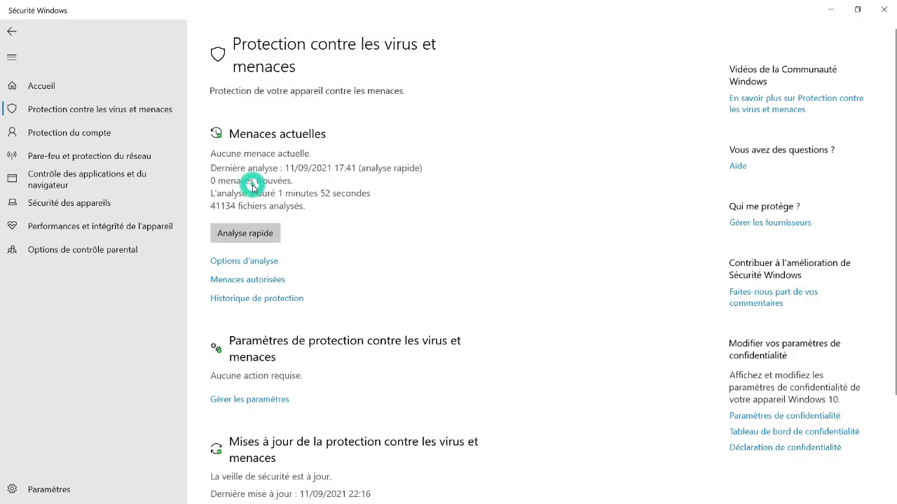
{"action": "left_click", "coordinate": [258, 235]}
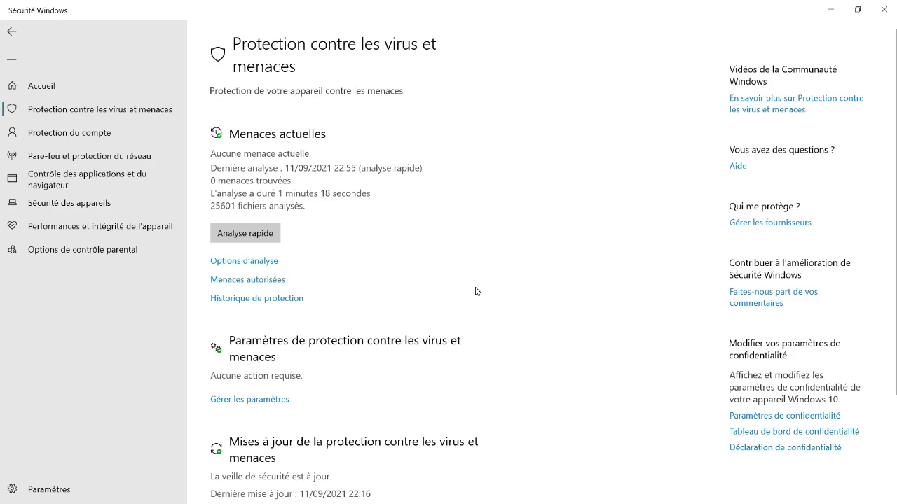
Step: Open the Historique de protection and examine the details and actions of the Menace bloquée entry dated 11/09/2021 03:58
{"action": "left_click", "coordinate": [260, 299]}
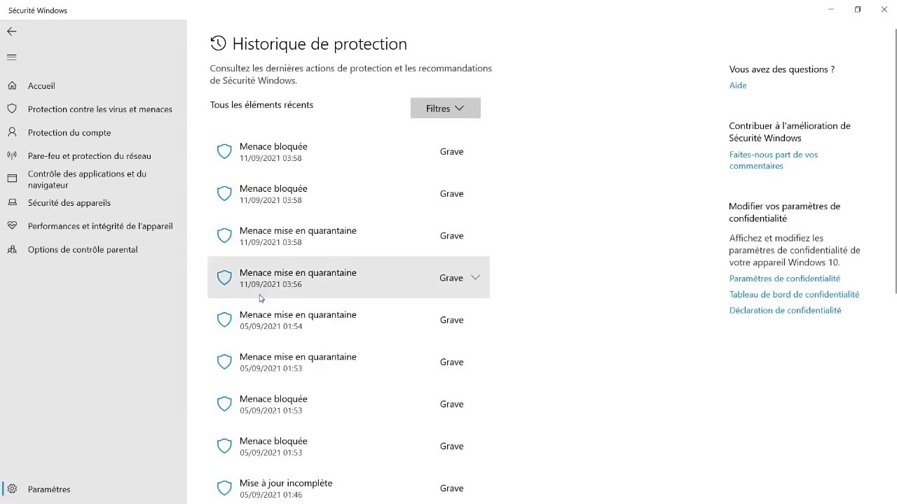
{"action": "left_click", "coordinate": [472, 152]}
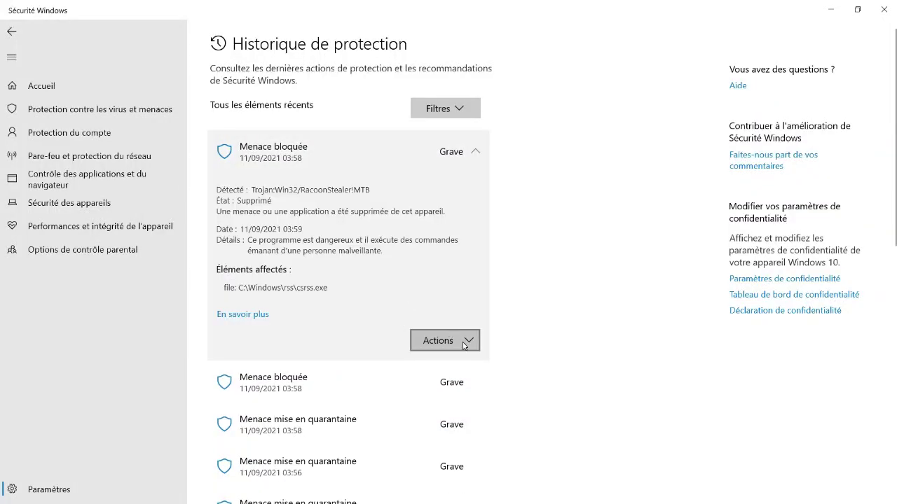
{"action": "left_click", "coordinate": [464, 346]}
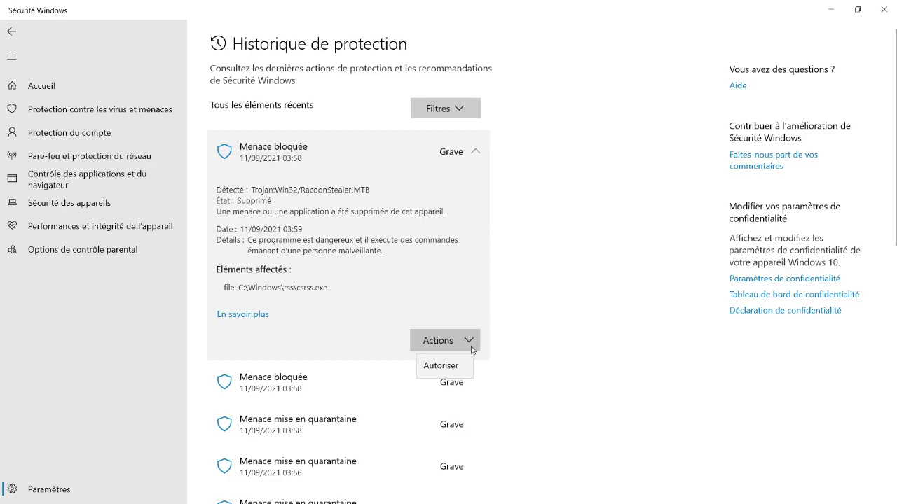
{"action": "left_click", "coordinate": [478, 151]}
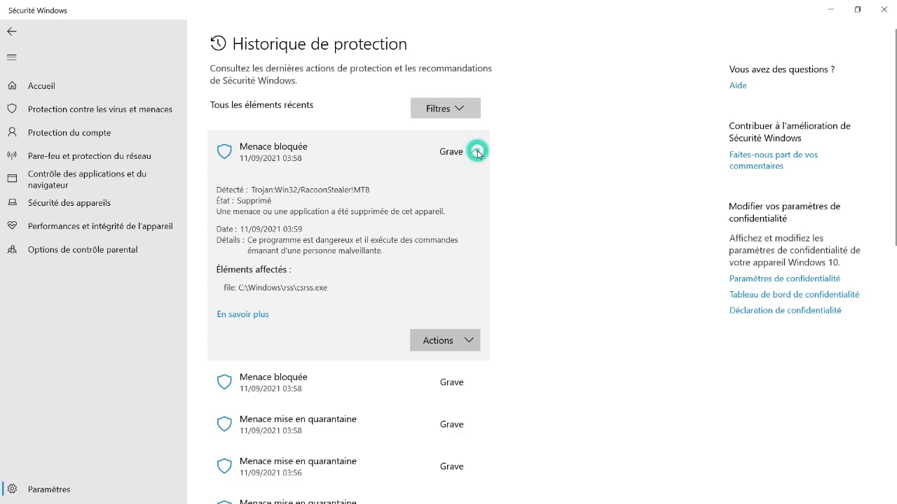
Step: Examine the details of the Mise à jour incomplète entry dated 05/09/2021 01:46 in the protection history
{"action": "scroll", "coordinate": [509, 392], "scroll_direction": "down", "scroll_amount": 5}
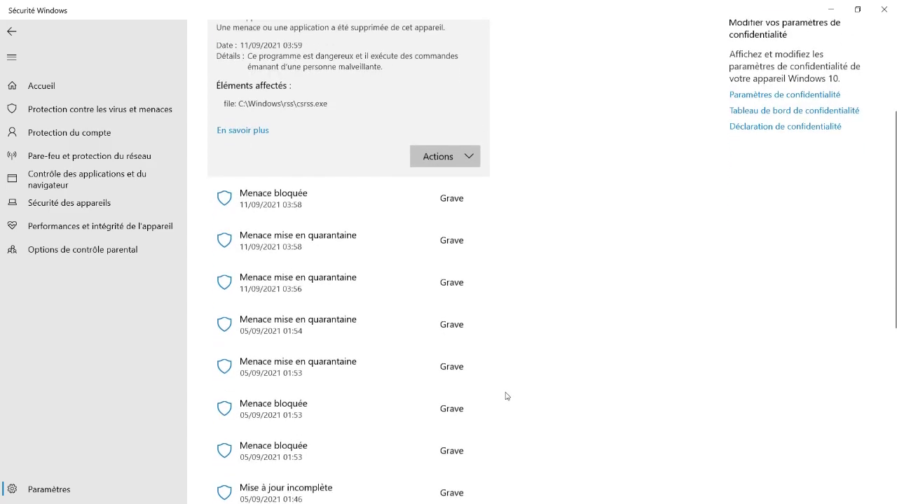
{"action": "scroll", "coordinate": [507, 390], "scroll_direction": "down", "scroll_amount": 2}
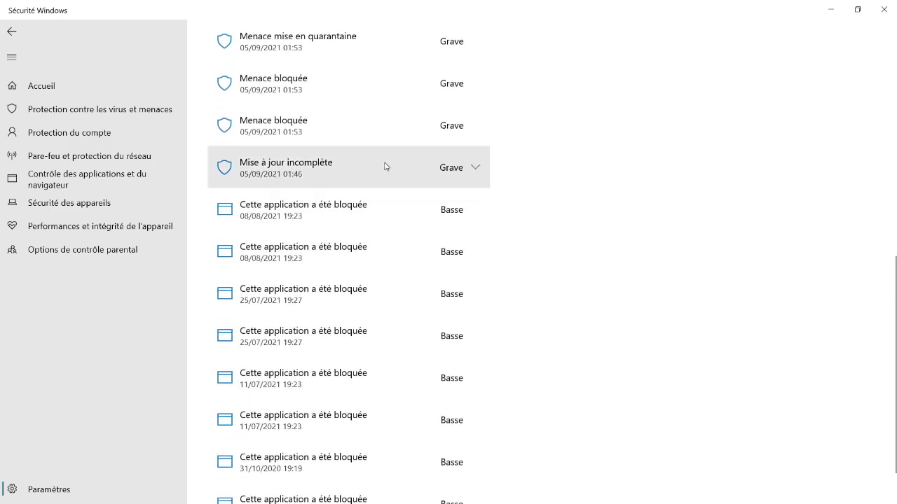
{"action": "left_click", "coordinate": [478, 169]}
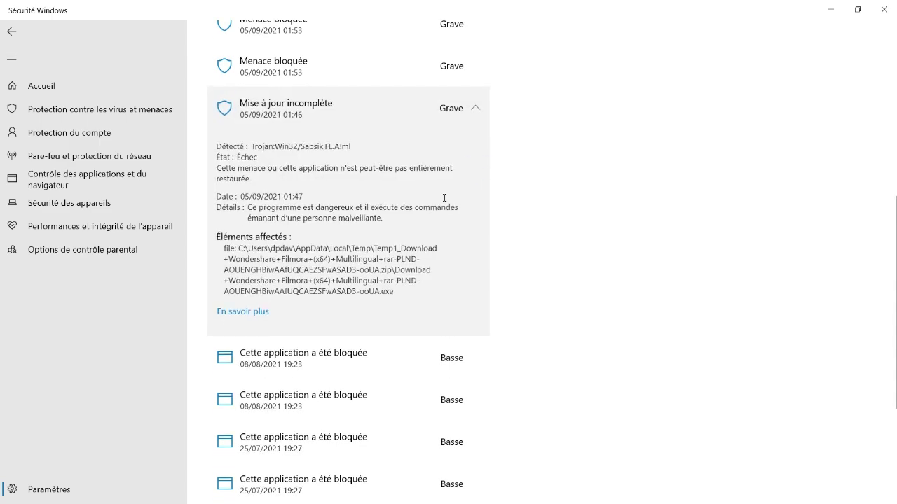
Step: Examine the details and available actions of the Menace bloquée entry dated 05/09/2021 01:53 in the protection history
{"action": "left_click", "coordinate": [475, 109]}
{"action": "scroll", "coordinate": [475, 112], "scroll_direction": "up", "scroll_amount": 2}
{"action": "left_click", "coordinate": [474, 180]}
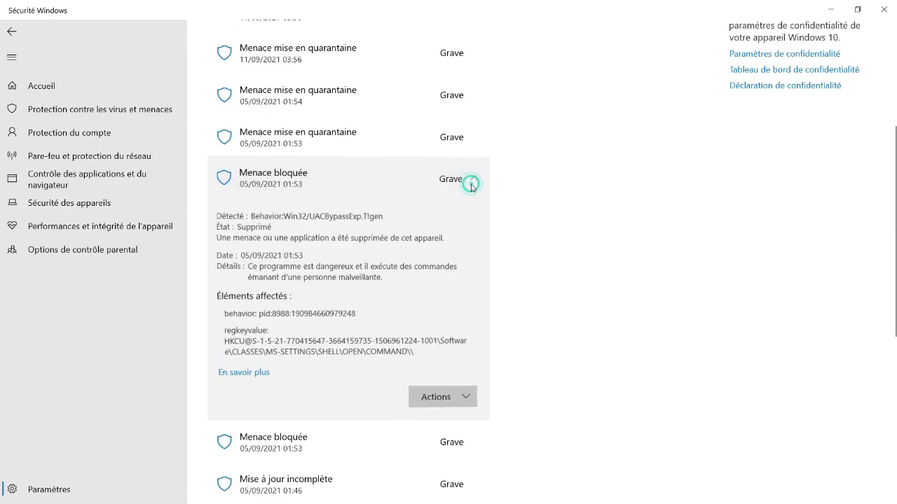
{"action": "left_click", "coordinate": [472, 403]}
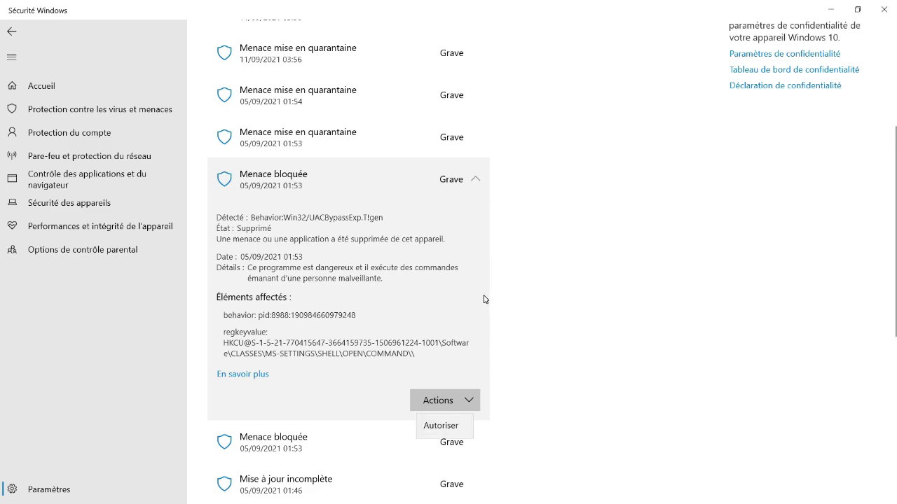
{"action": "left_click", "coordinate": [473, 405]}
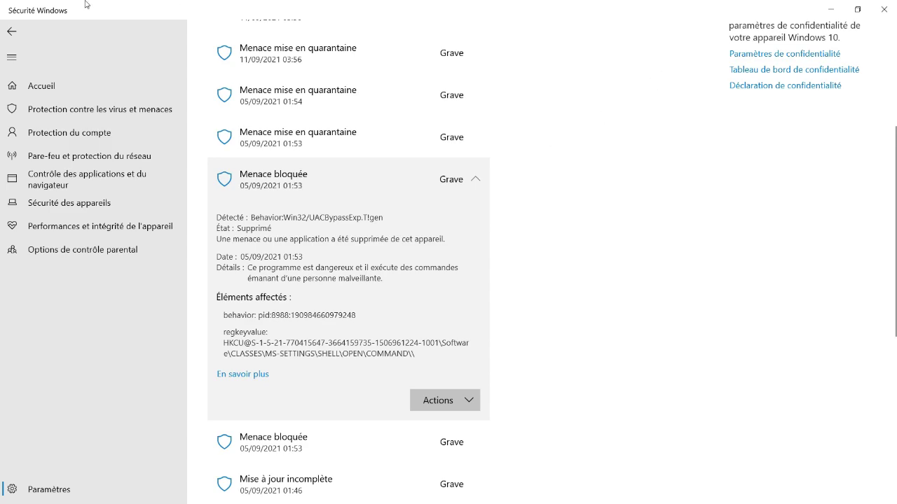
Step: Leave the protection history, close Sécurité Windows and check the Windows Update page in the Windows Settings
{"action": "left_click", "coordinate": [11, 31]}
{"action": "left_click", "coordinate": [11, 31]}
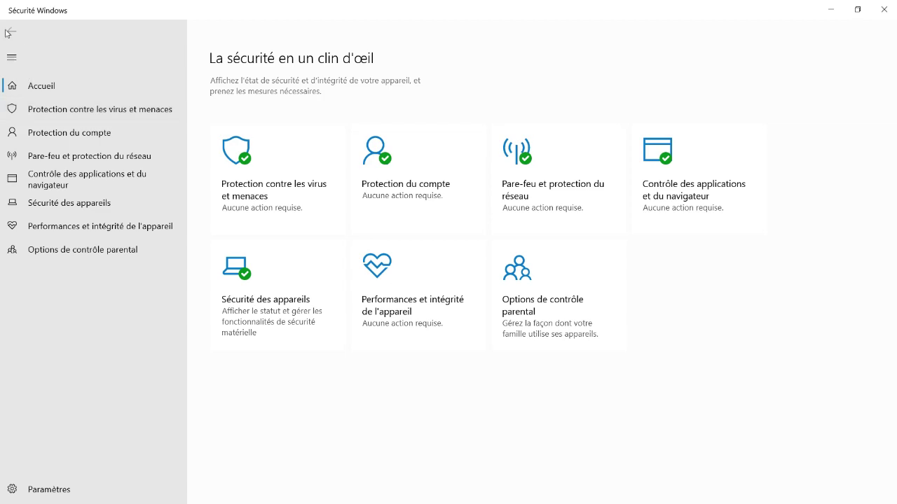
{"action": "left_click", "coordinate": [883, 9]}
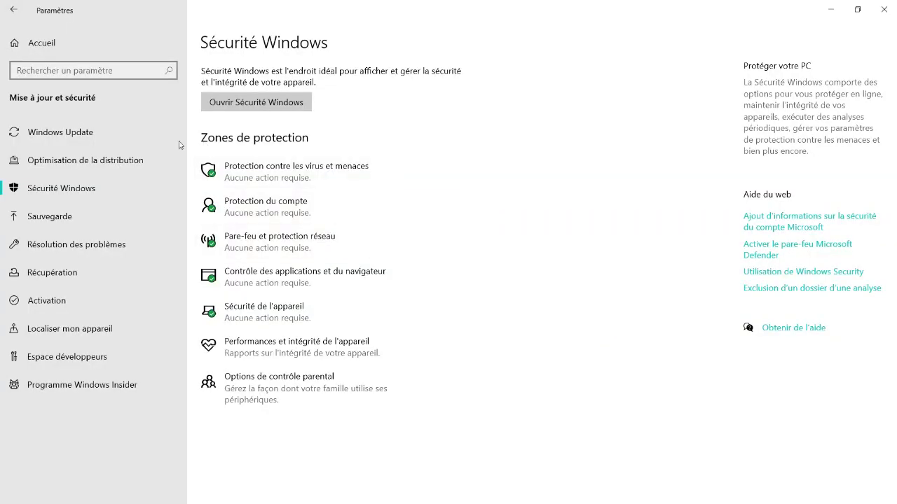
{"action": "left_click", "coordinate": [81, 130]}
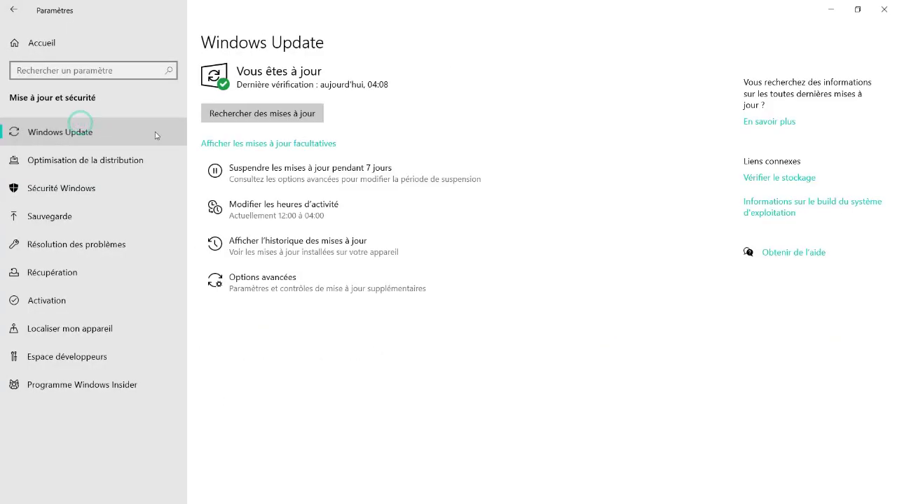